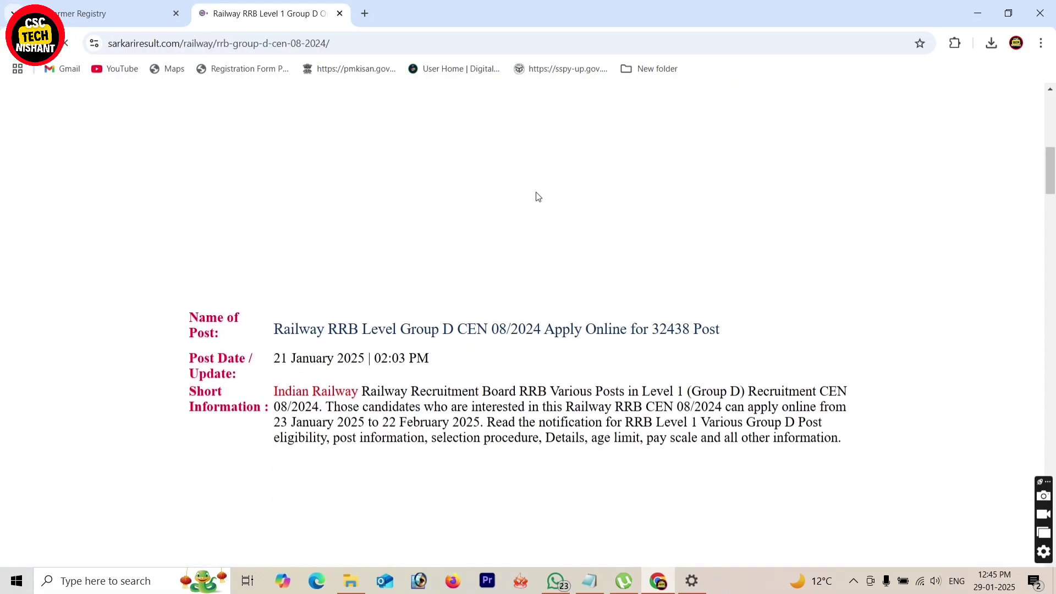
Step: Scroll to Important Dates and highlight the 23/01/2025 start and 22/02/2025 last dates
scroll(544, 202, "down", 1)
scroll(551, 205, "down", 2)
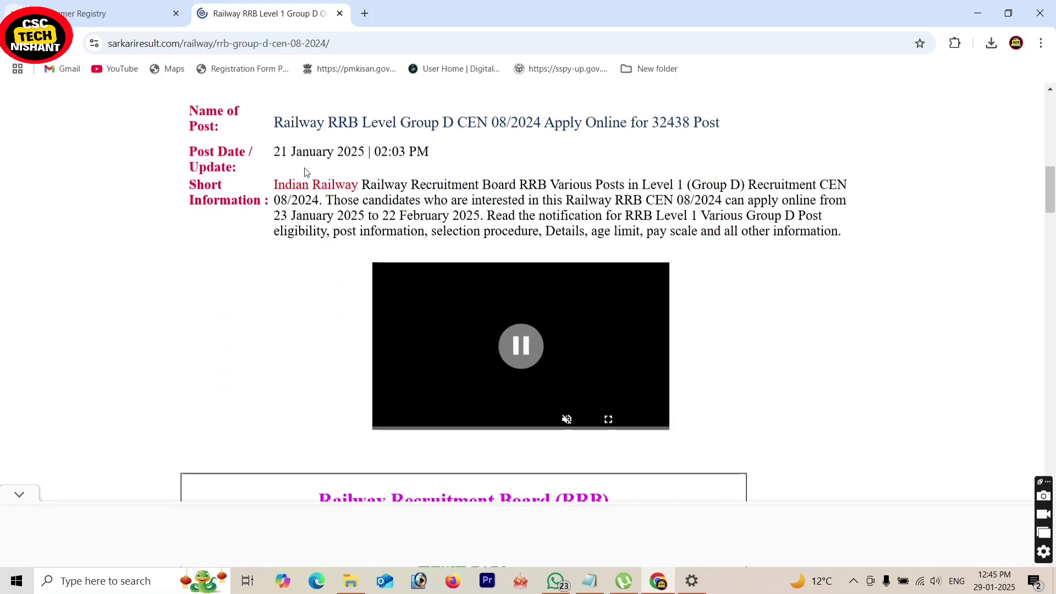
scroll(304, 170, "down", 6)
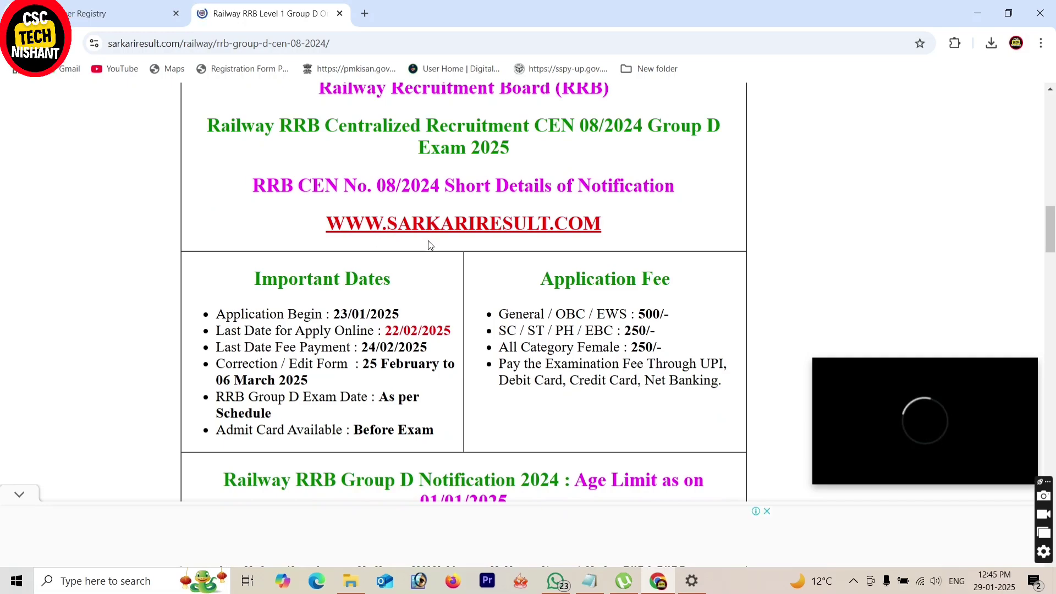
scroll(427, 243, "down", 2)
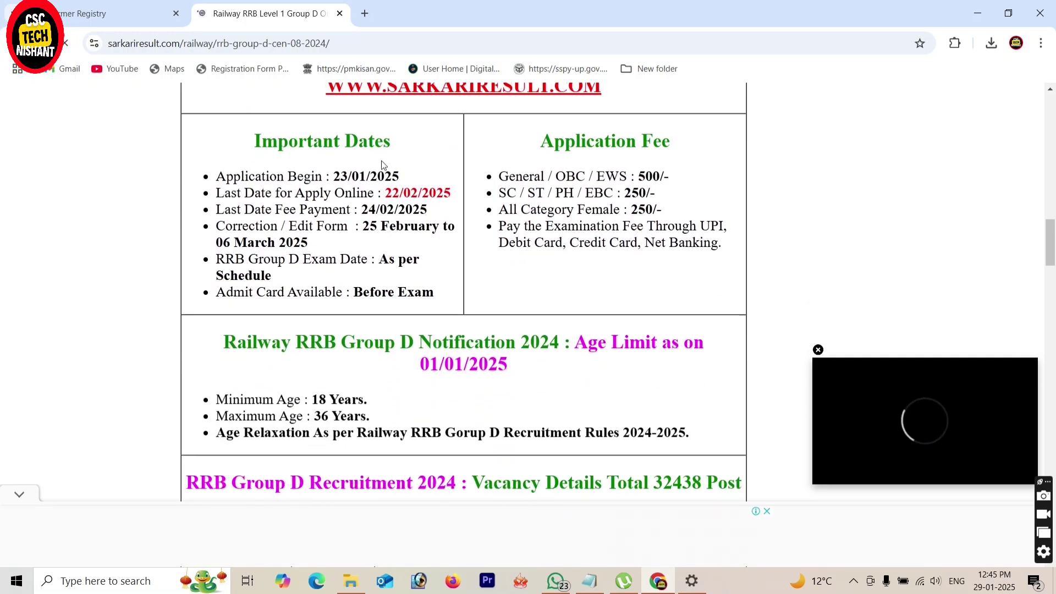
left_click_drag(254, 144, 388, 151)
left_click(389, 152)
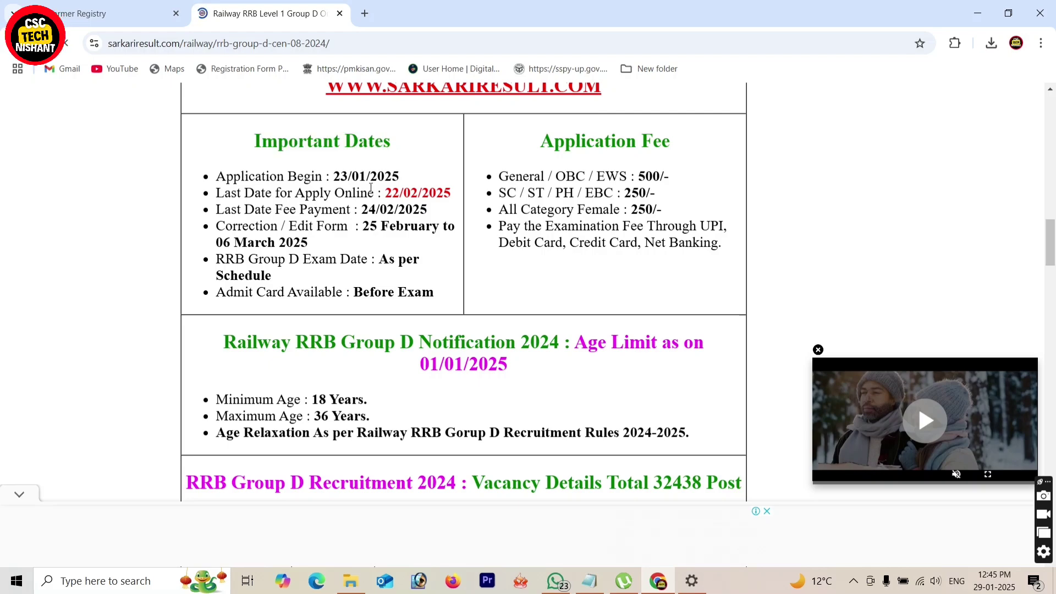
left_click_drag(334, 175, 399, 176)
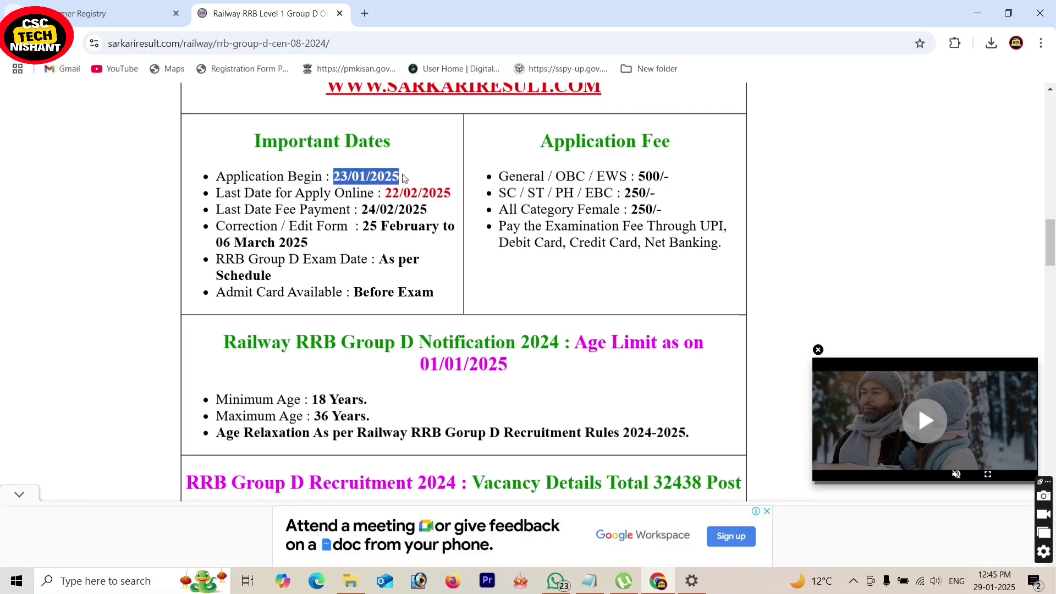
left_click(403, 184)
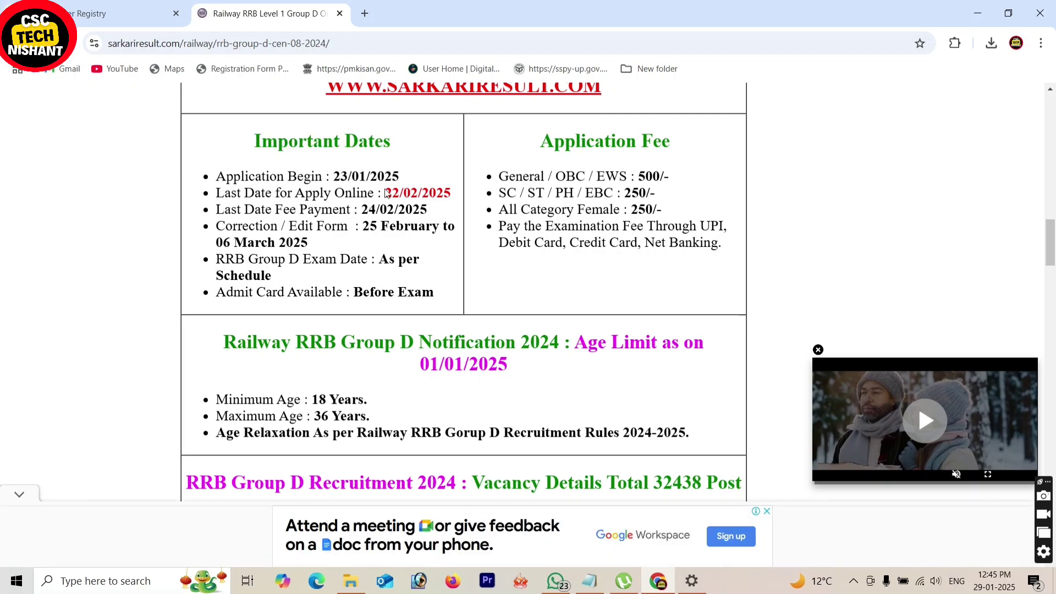
left_click_drag(385, 193, 451, 193)
left_click(459, 195)
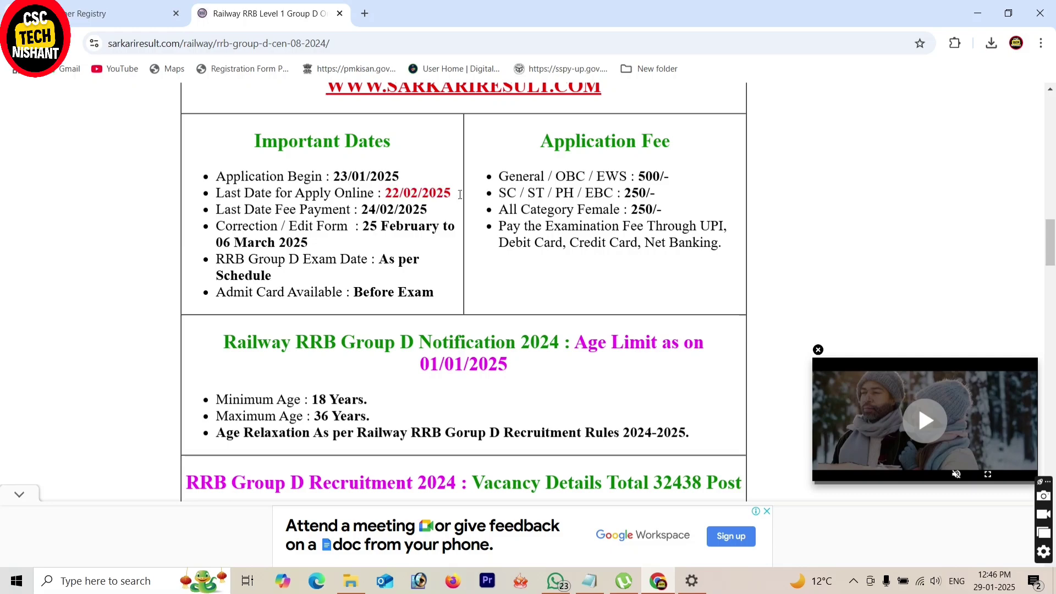
Step: Highlight the 24/02/2025 fee deadline, 25 February–06 March 2025 correction window and exam-date note
left_click_drag(237, 211, 332, 210)
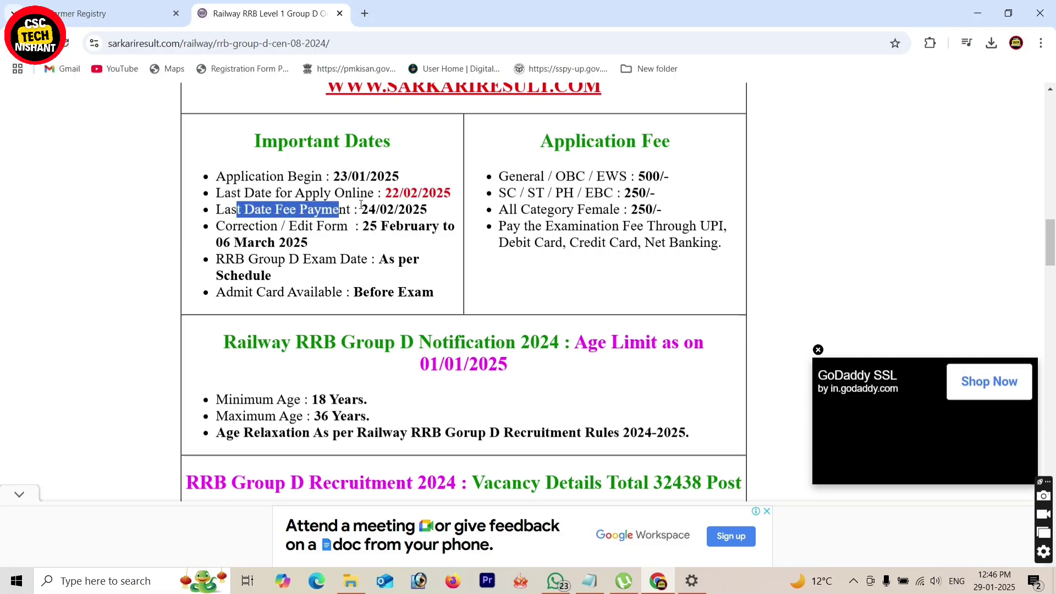
left_click(381, 210)
left_click_drag(361, 210, 435, 210)
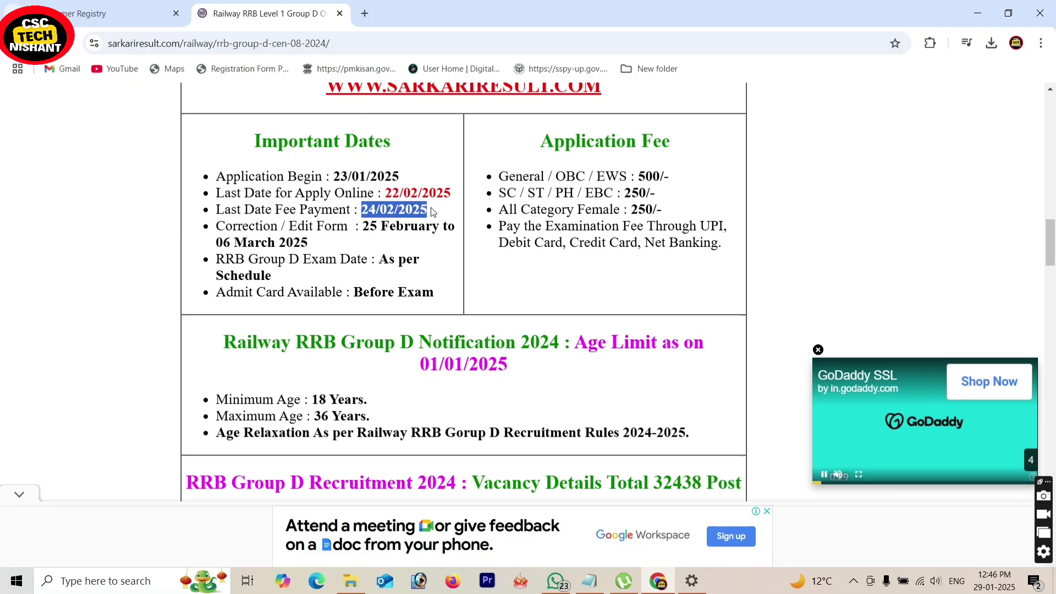
left_click(433, 211)
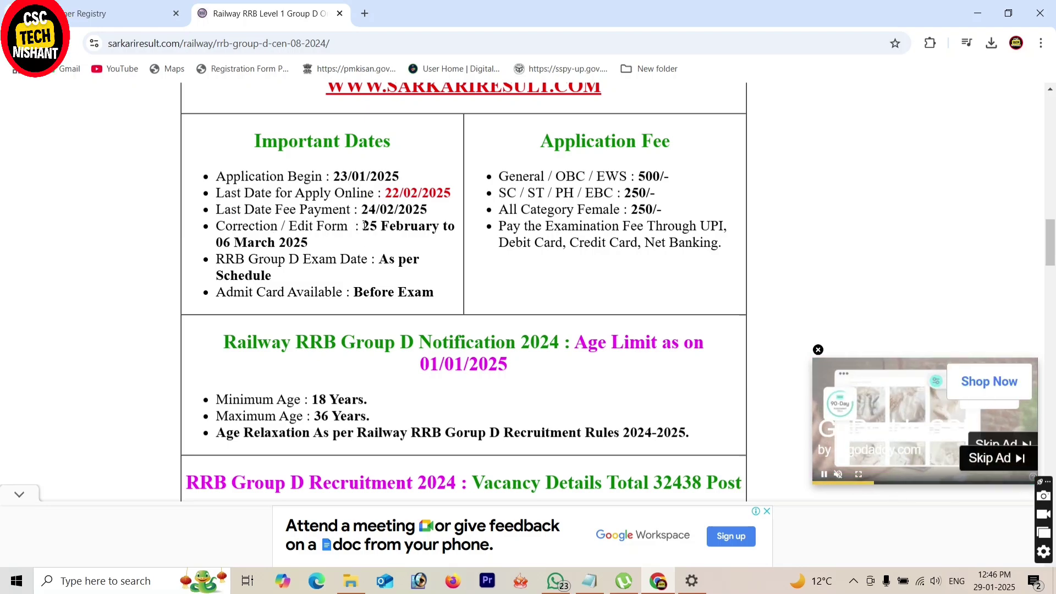
left_click_drag(362, 226, 456, 226)
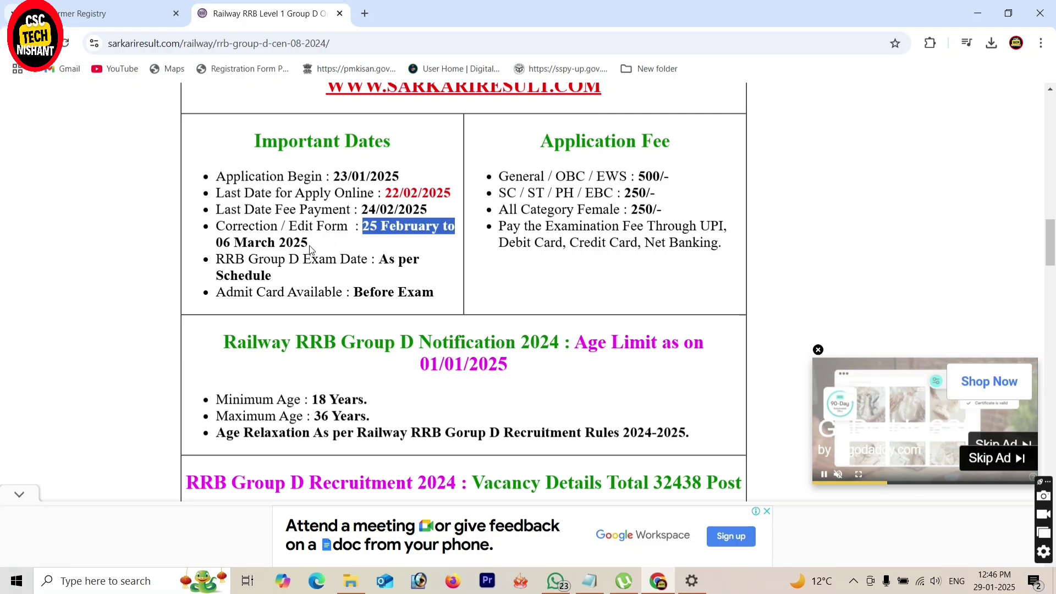
left_click_drag(311, 242, 216, 233)
left_click(300, 240)
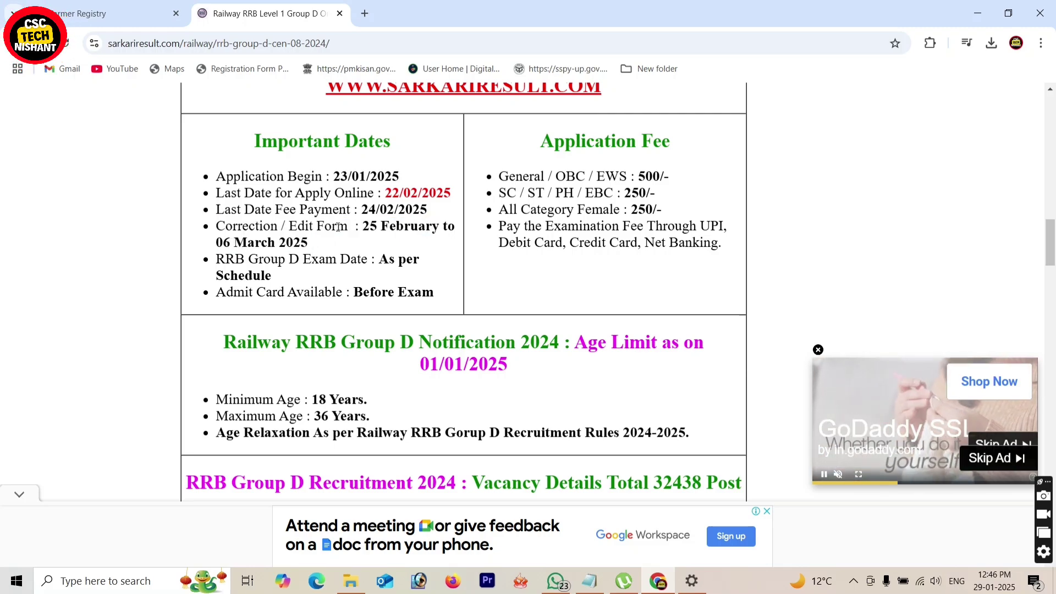
scroll(291, 227, "down", 1)
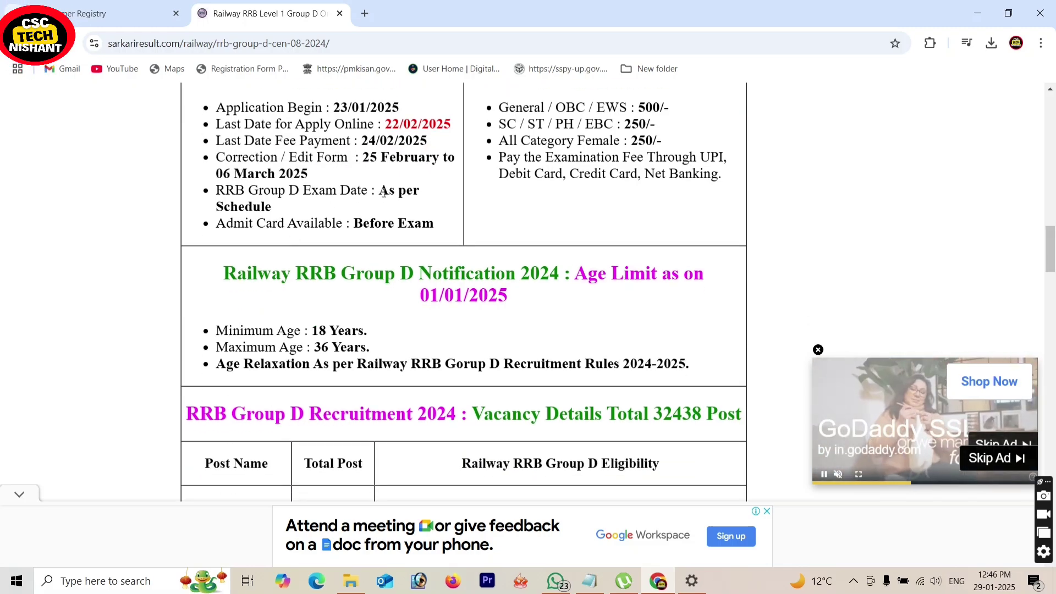
left_click_drag(379, 189, 422, 196)
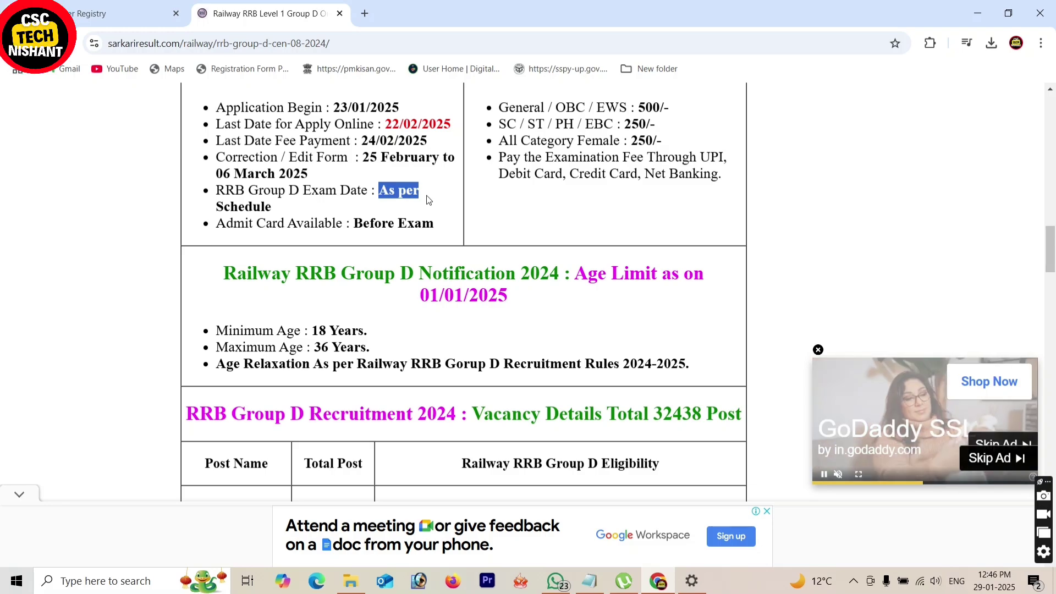
left_click(248, 224)
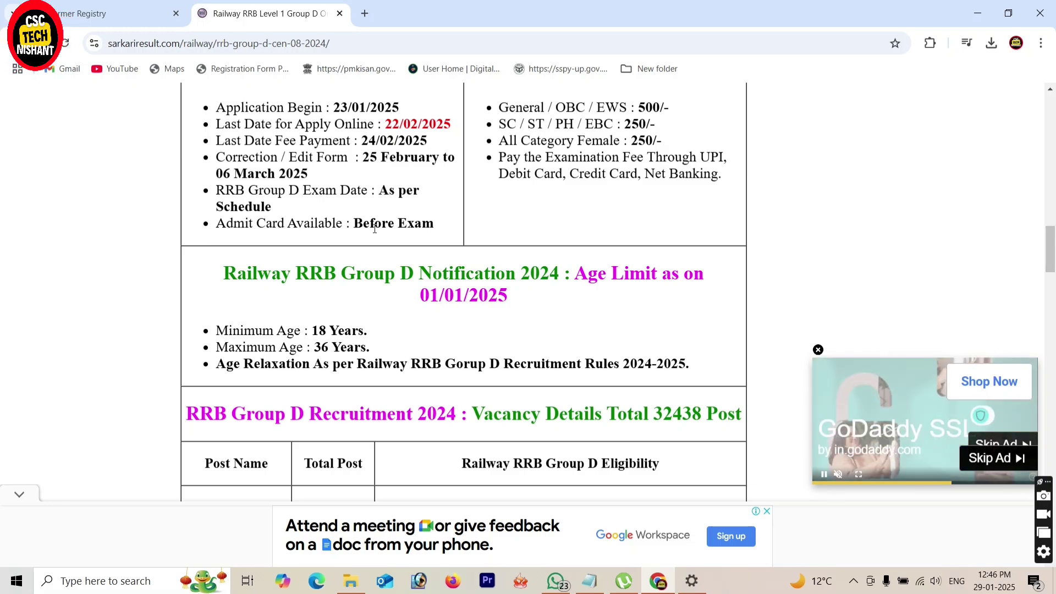
Step: Highlight the 500/- General/OBC/EWS fee and the 250/- SC/ST/PH/EBC and female fees
scroll(377, 228, "up", 1)
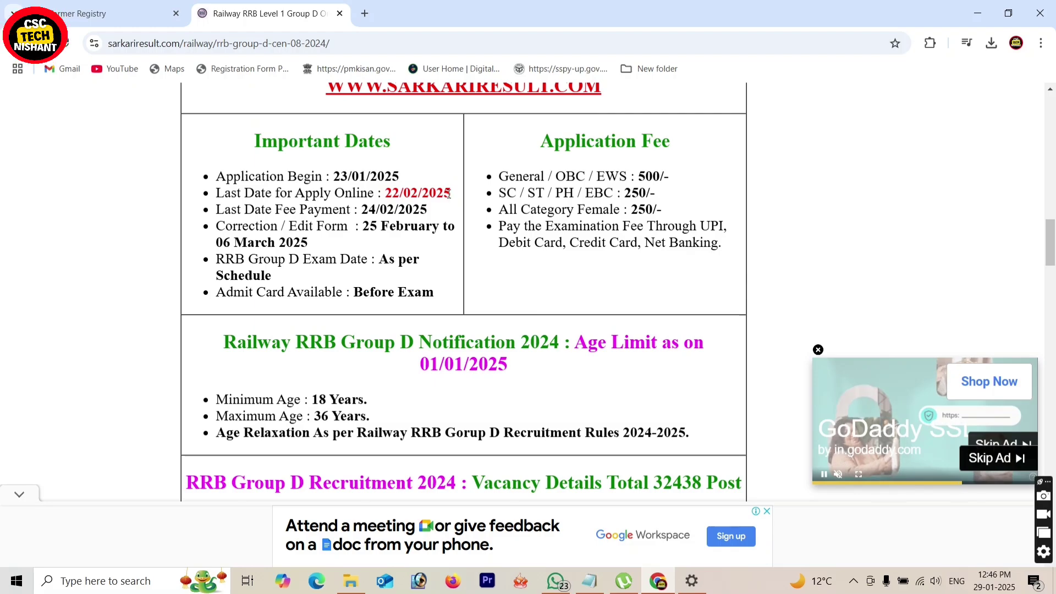
left_click_drag(665, 177, 634, 170)
left_click_drag(499, 192, 616, 194)
left_click(652, 192)
left_click(617, 193)
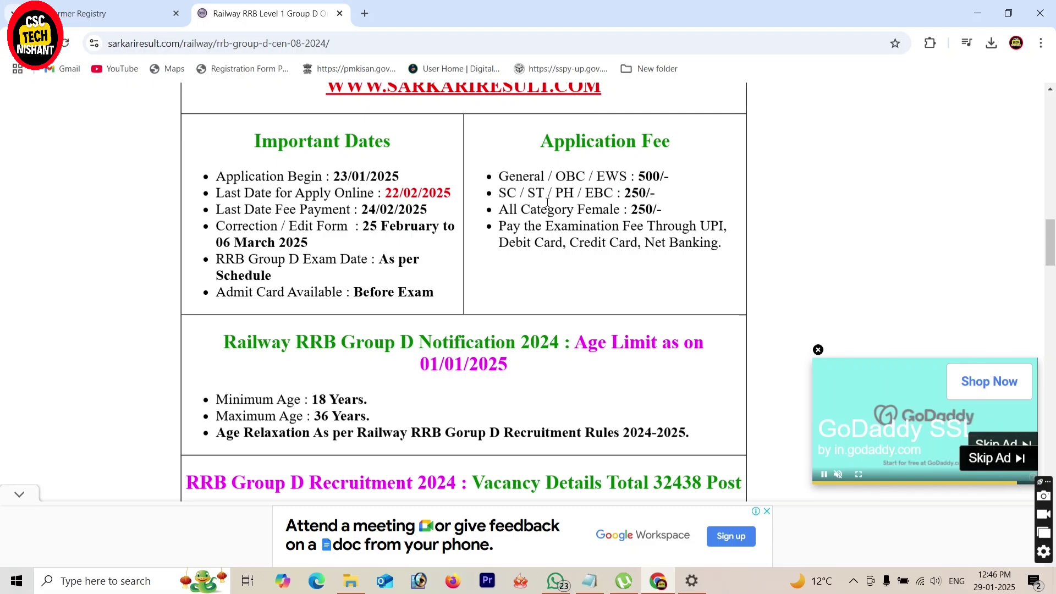
left_click_drag(502, 209, 668, 220)
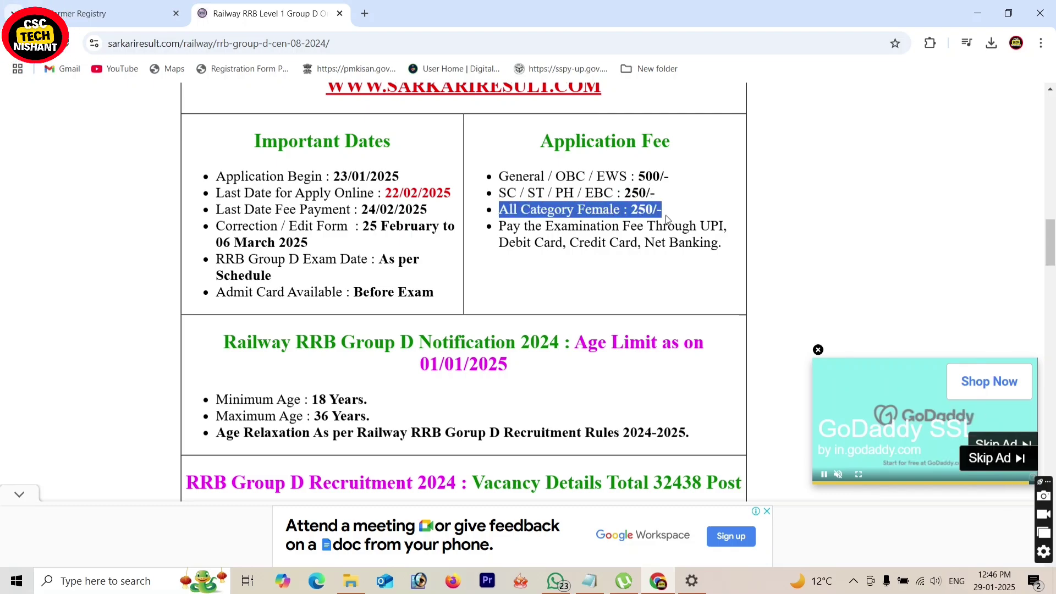
left_click(662, 203)
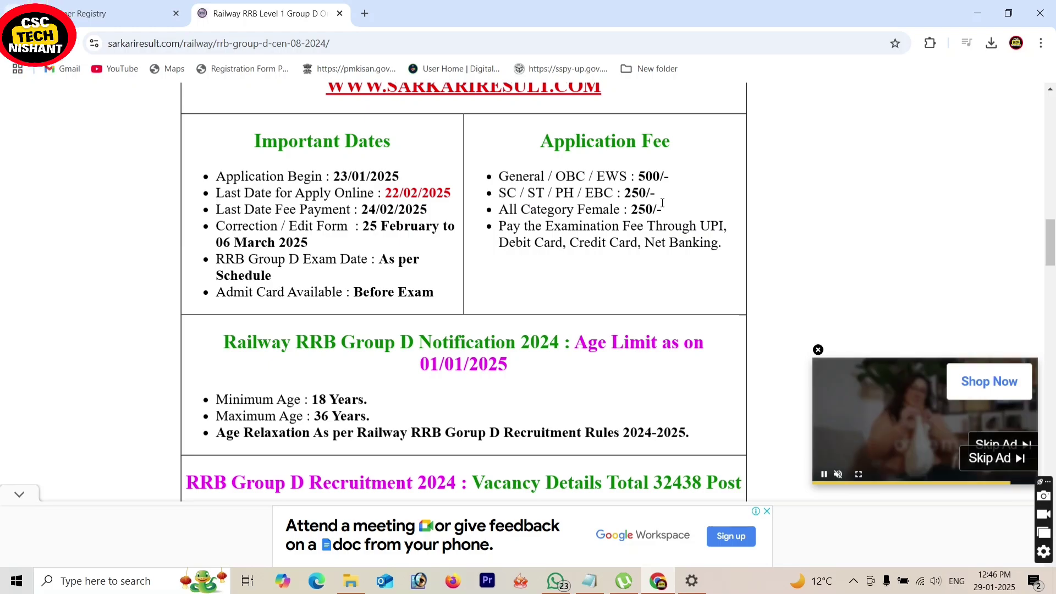
Step: Highlight the Age Limit heading, minimum 18 years, maximum 36 years and the relaxation rule
scroll(647, 242, "down", 1)
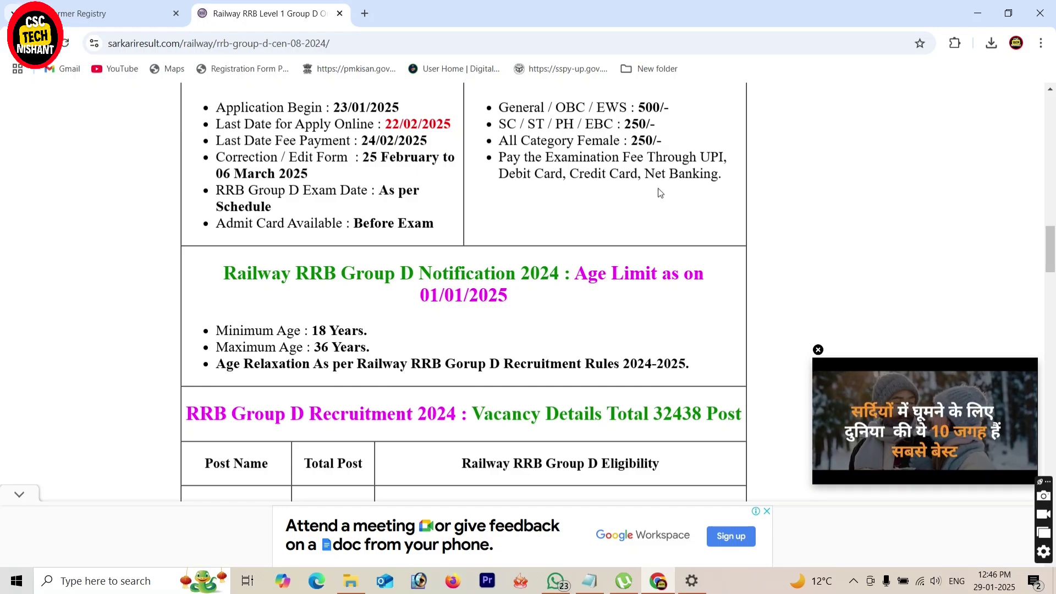
scroll(415, 250, "down", 1)
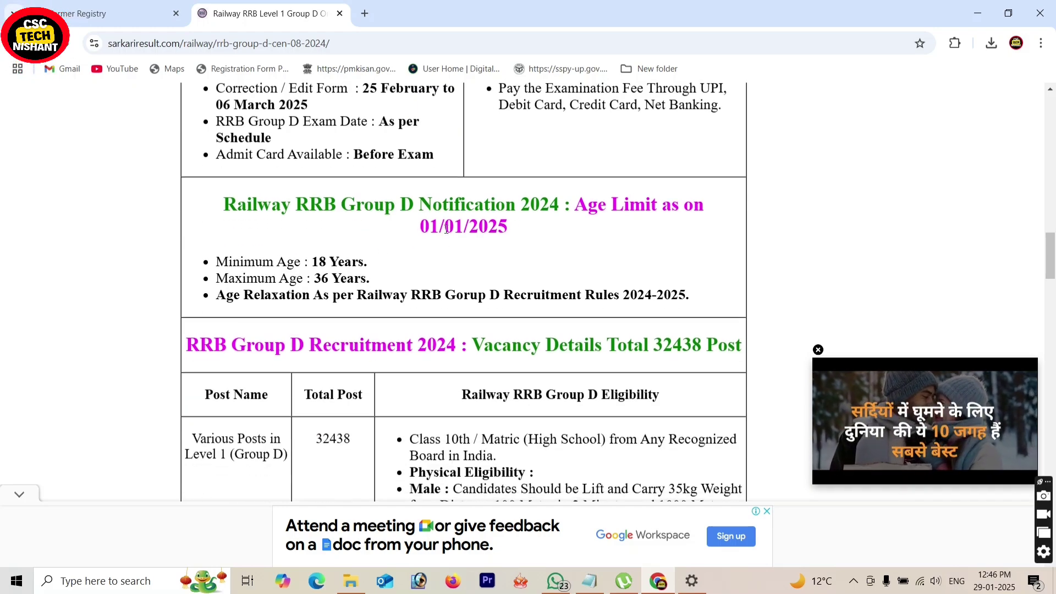
scroll(454, 223, "down", 1)
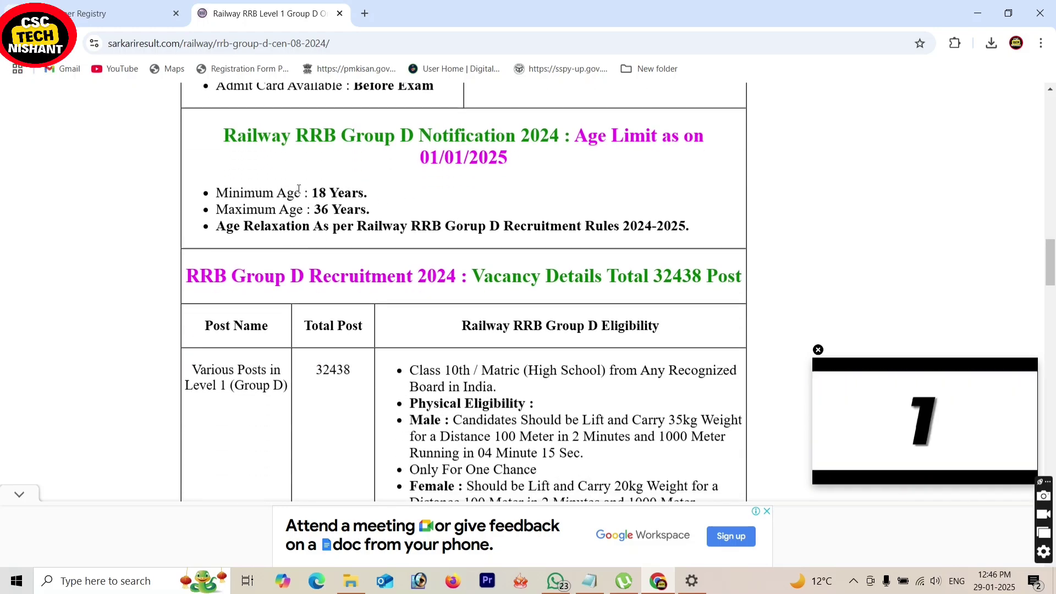
scroll(298, 189, "up", 1)
left_click_drag(223, 204, 586, 232)
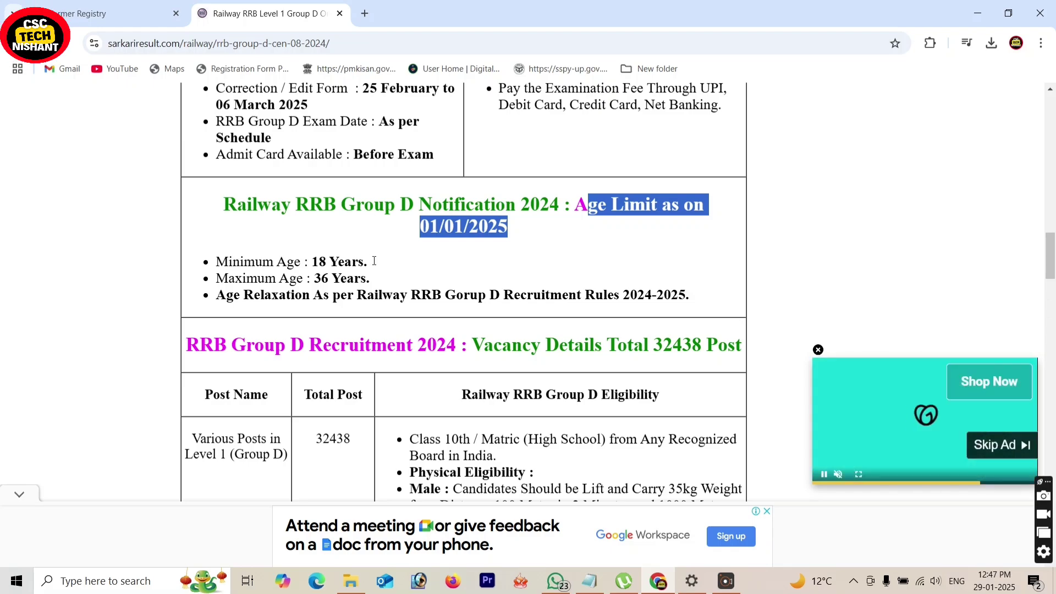
left_click_drag(367, 262, 301, 263)
left_click_drag(378, 284, 301, 282)
left_click_drag(217, 298, 502, 295)
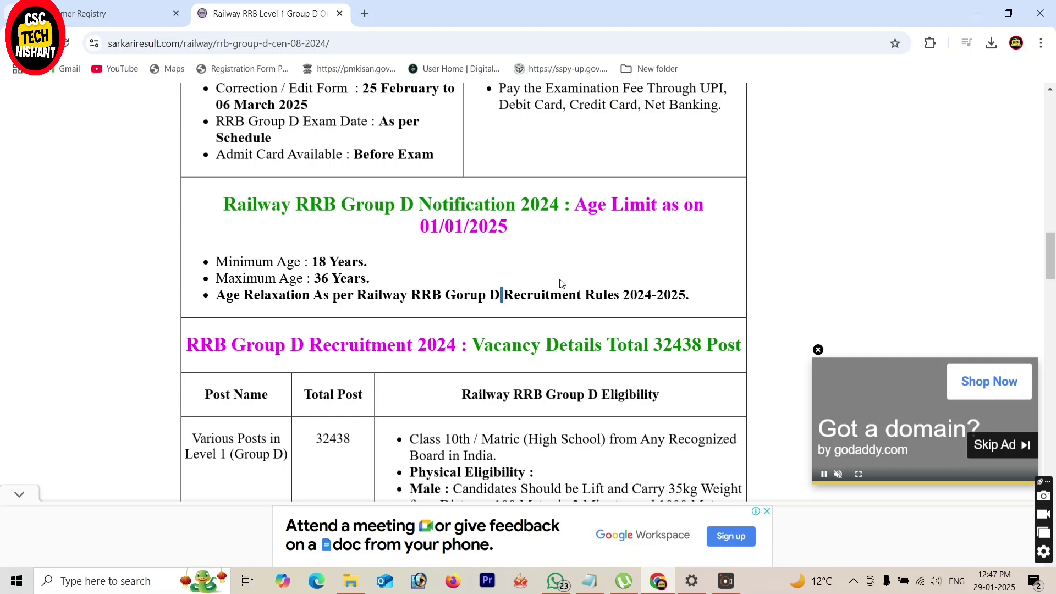
left_click_drag(624, 296, 682, 295)
left_click(347, 231)
scroll(347, 231, "down", 2)
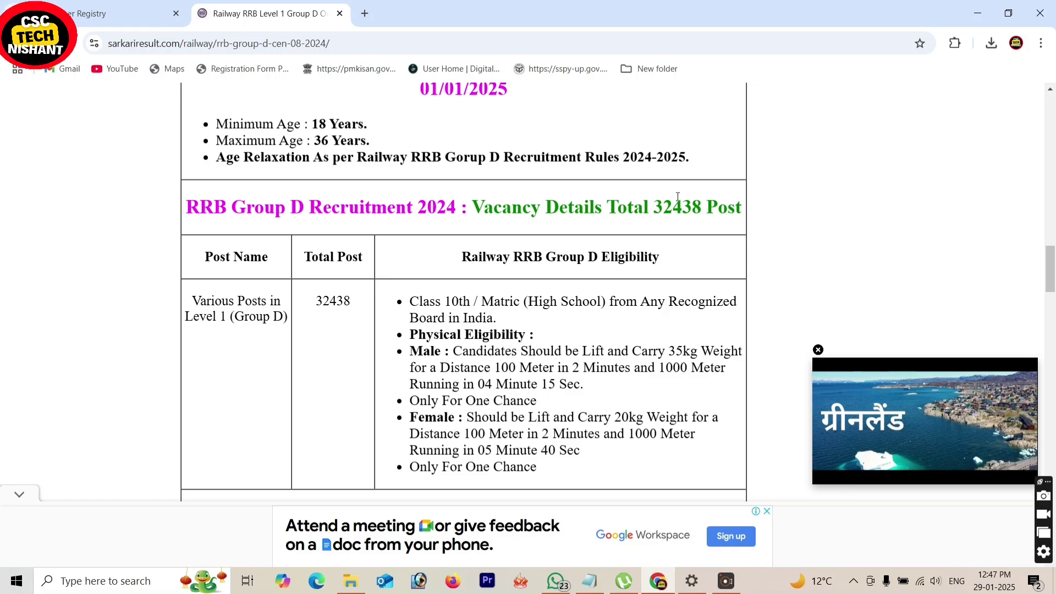
left_click_drag(742, 205, 719, 209)
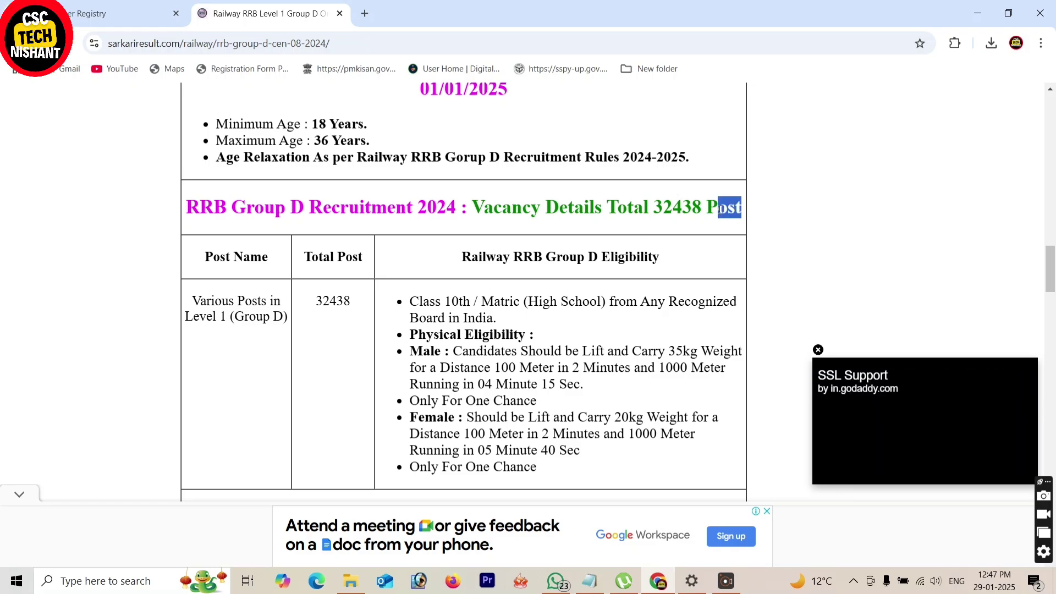
scroll(614, 183, "down", 1)
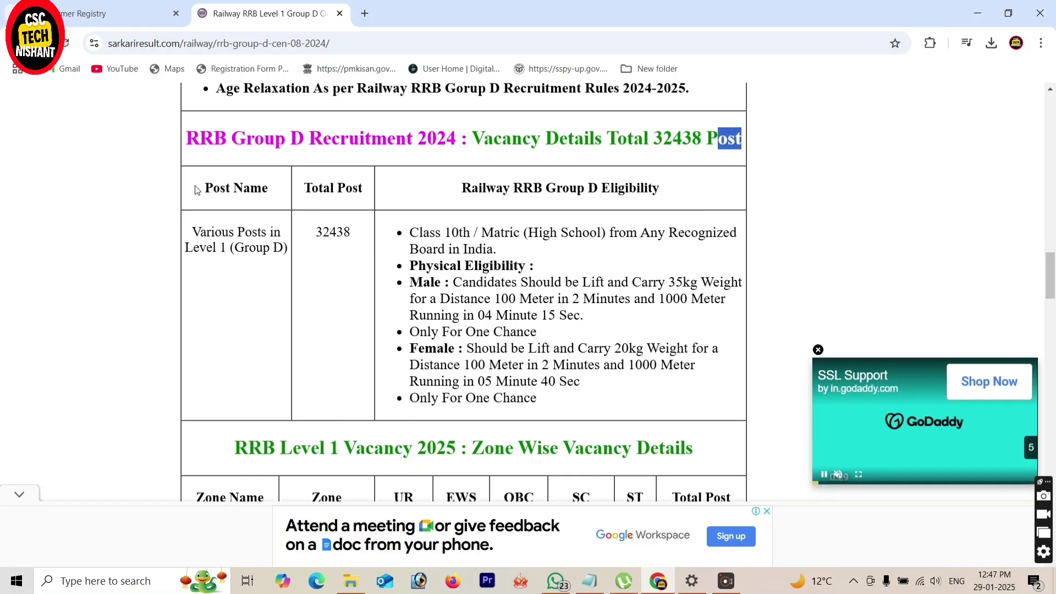
left_click_drag(193, 231, 274, 255)
left_click(284, 255)
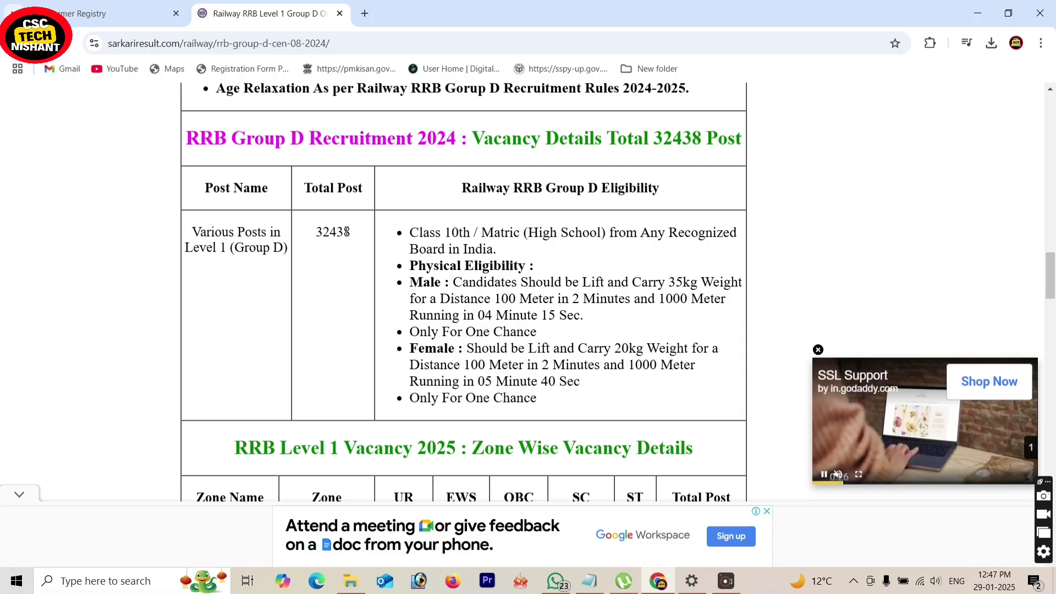
left_click_drag(357, 234, 314, 237)
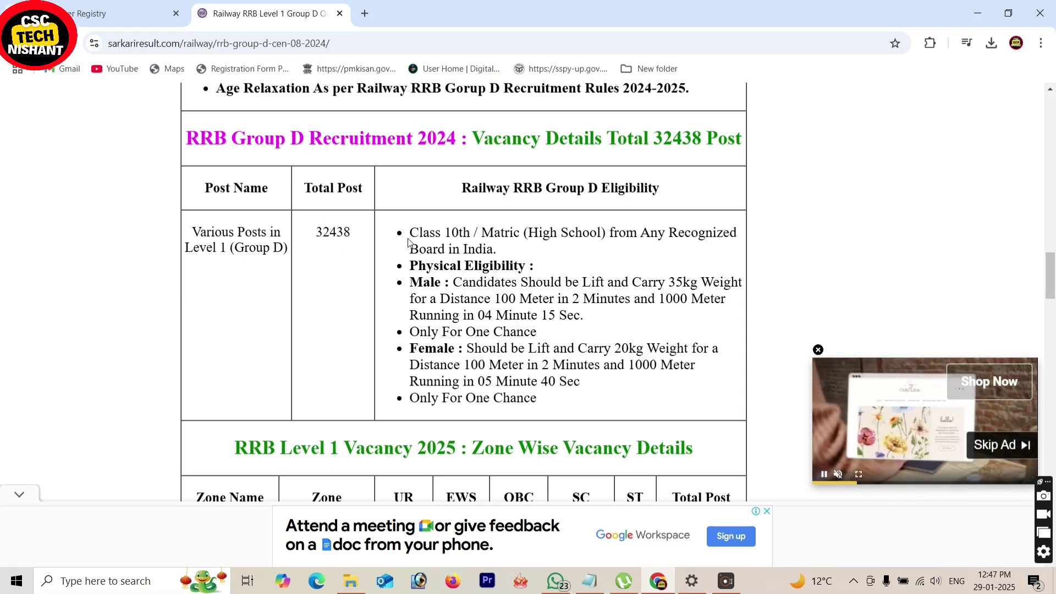
scroll(408, 242, "down", 2)
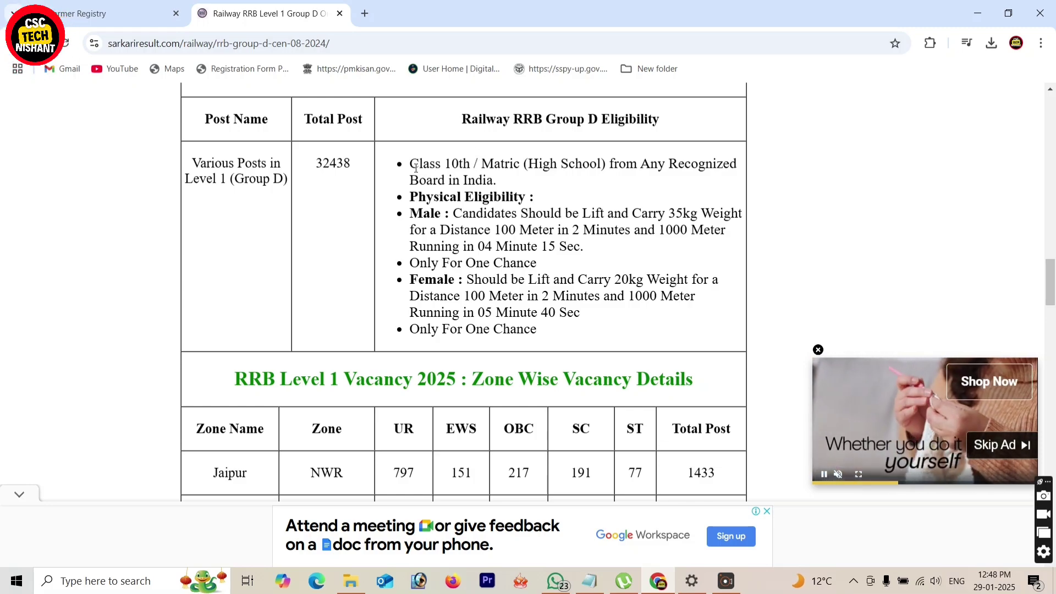
left_click_drag(410, 163, 477, 164)
left_click(492, 163)
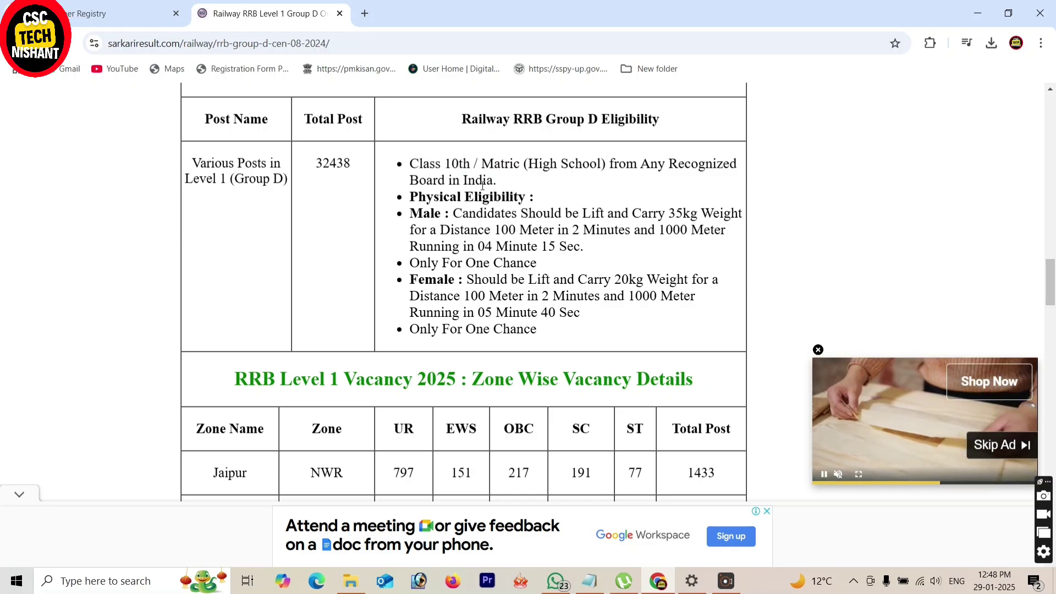
scroll(503, 187, "down", 1)
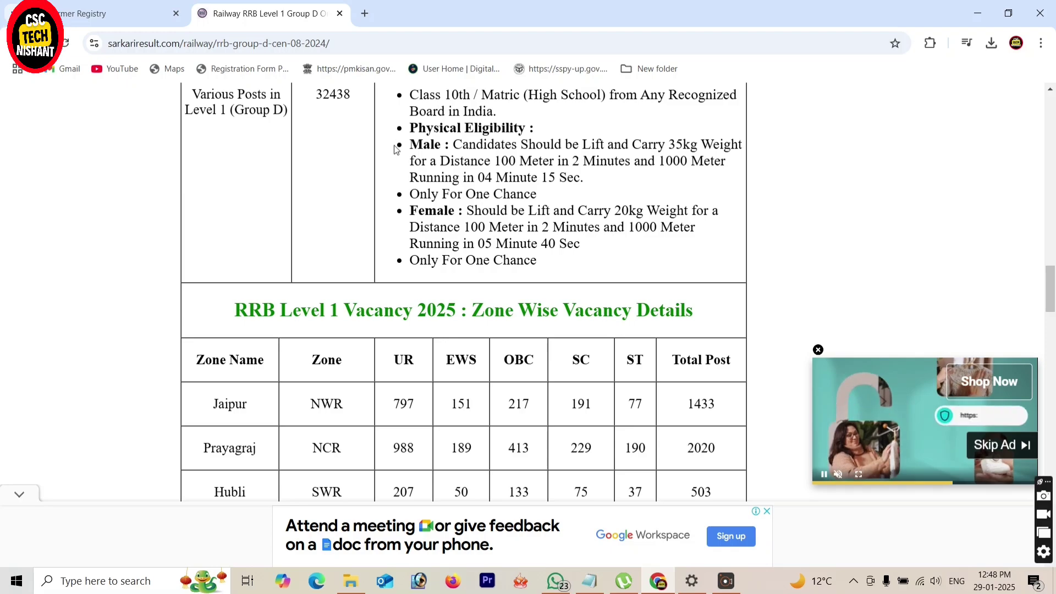
left_click_drag(408, 145, 421, 146)
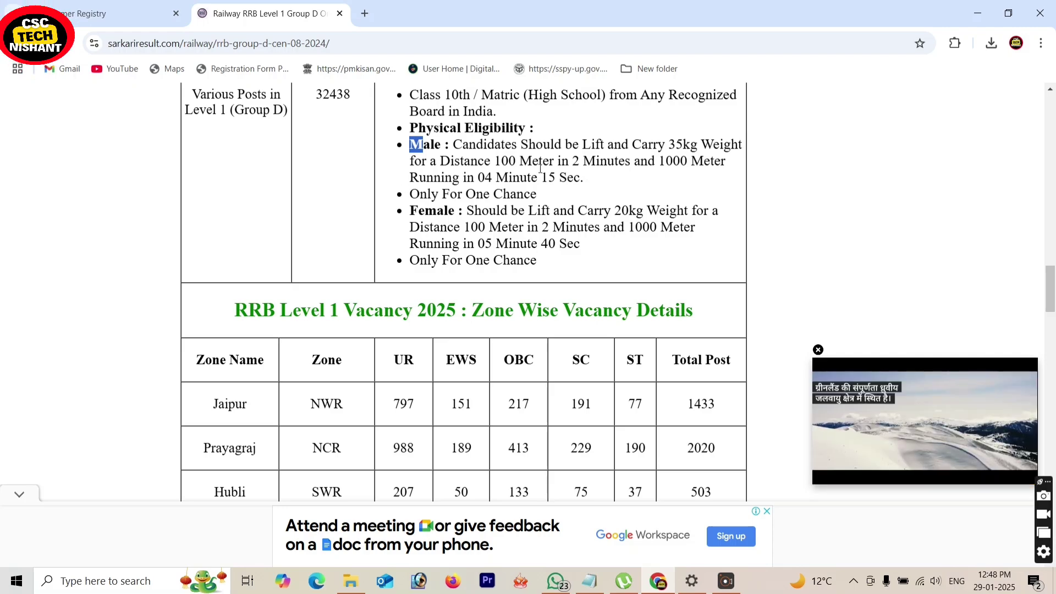
left_click_drag(586, 179, 552, 179)
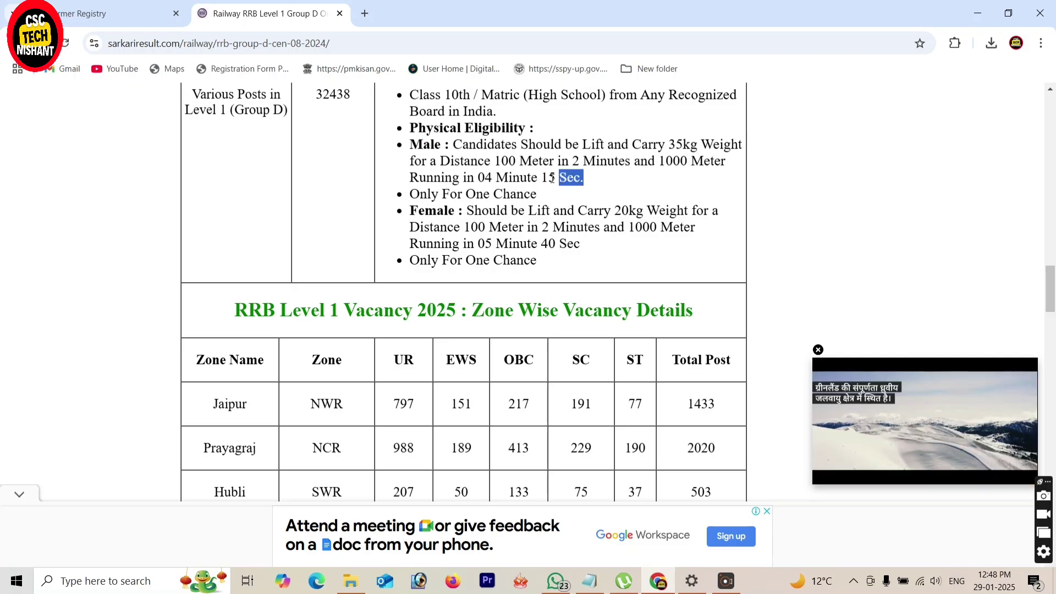
left_click(503, 154)
left_click_drag(446, 146, 659, 155)
left_click(644, 143)
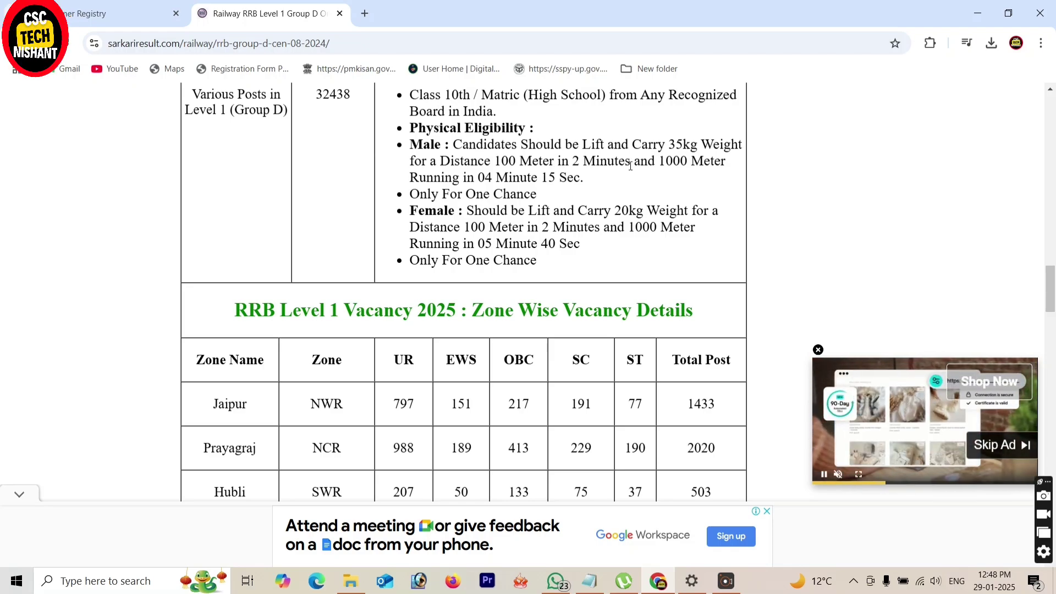
left_click_drag(630, 165, 581, 164)
left_click(592, 164)
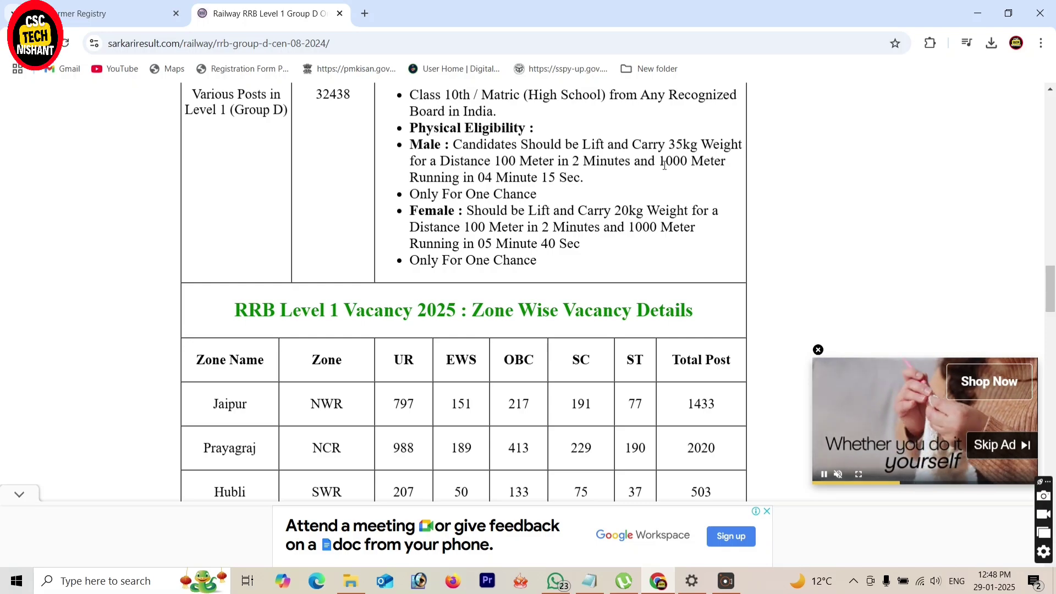
left_click_drag(415, 172, 483, 177)
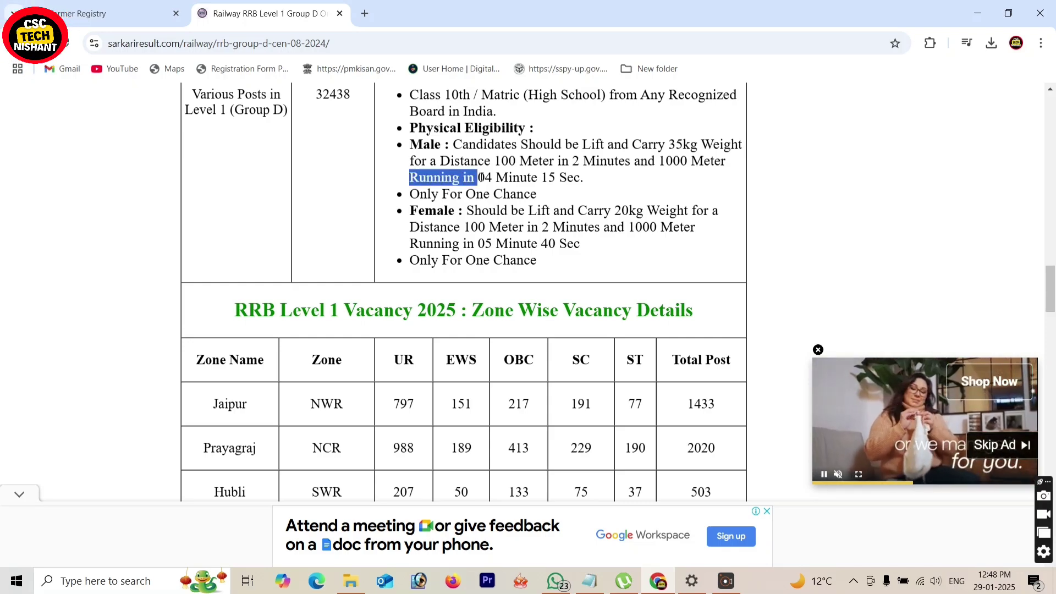
left_click(562, 182)
left_click_drag(577, 182, 440, 144)
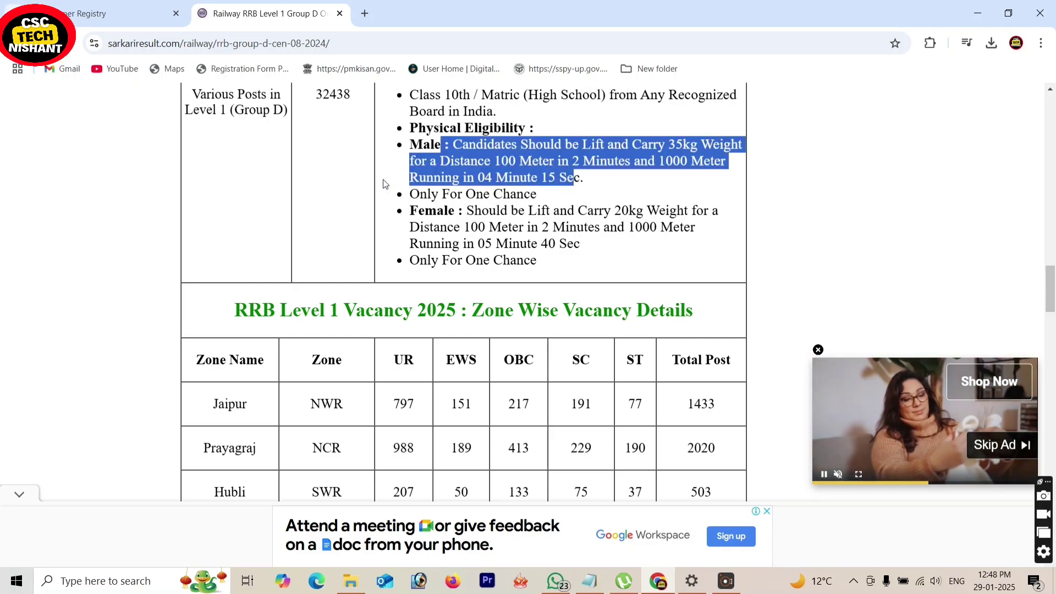
left_click(365, 186)
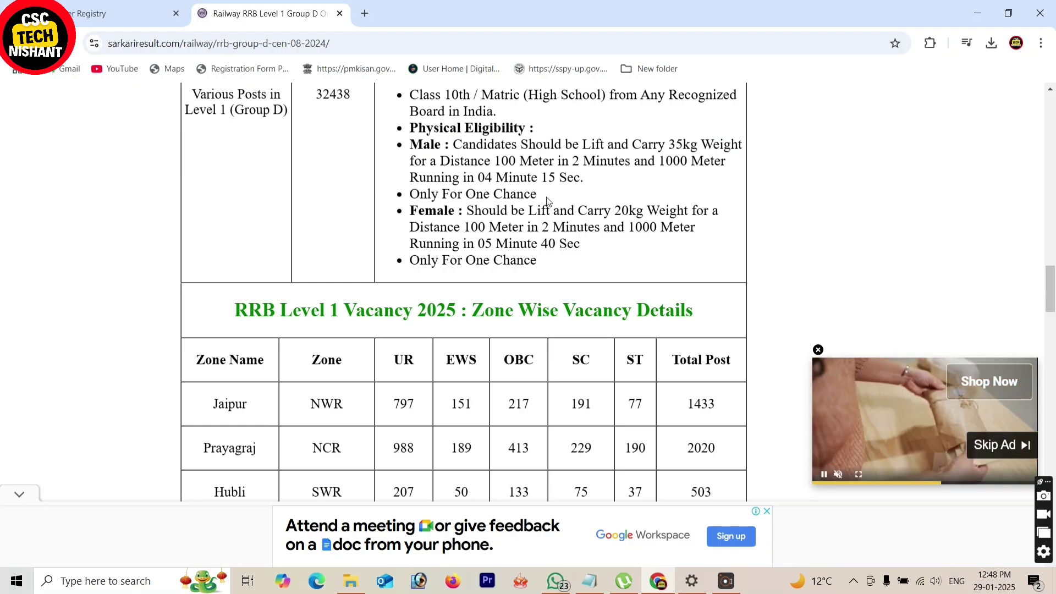
left_click_drag(545, 196, 411, 193)
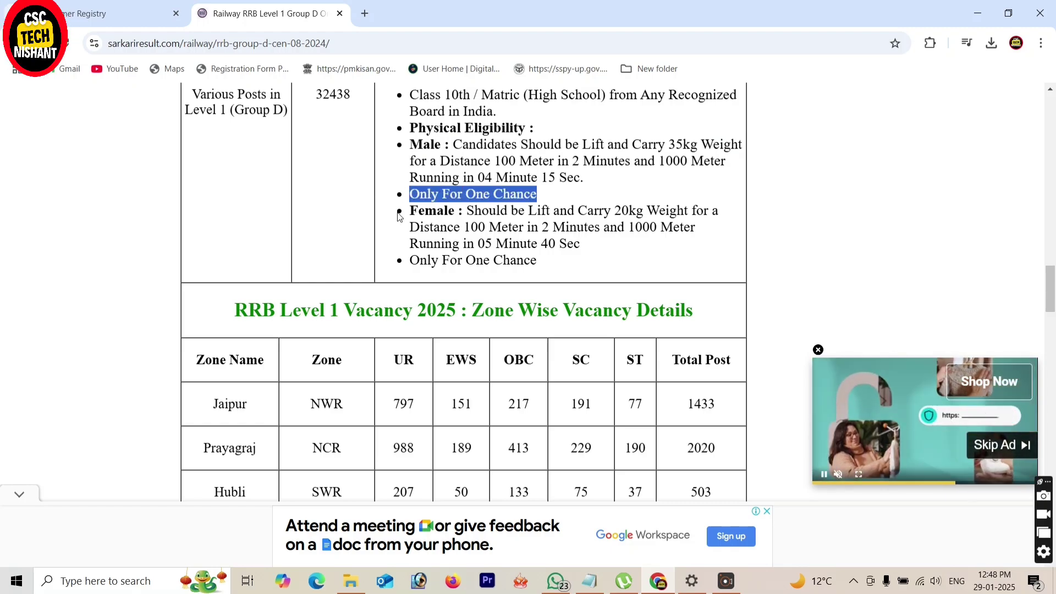
left_click(402, 218)
left_click_drag(426, 210, 542, 211)
left_click(466, 209)
left_click(610, 213)
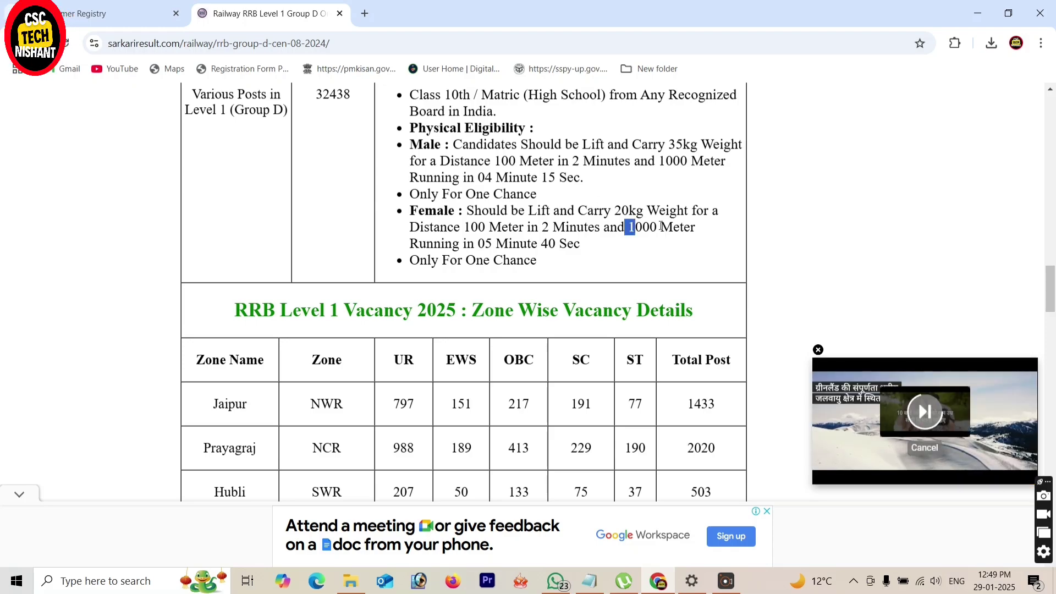
left_click_drag(661, 226, 698, 227)
left_click(538, 237)
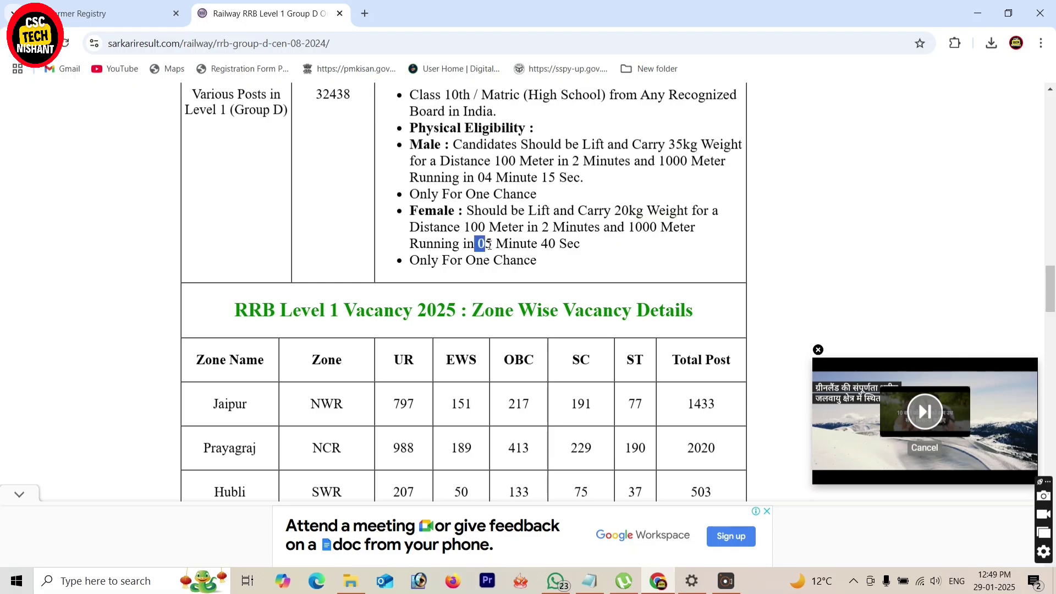
left_click_drag(488, 244, 545, 244)
left_click(546, 244)
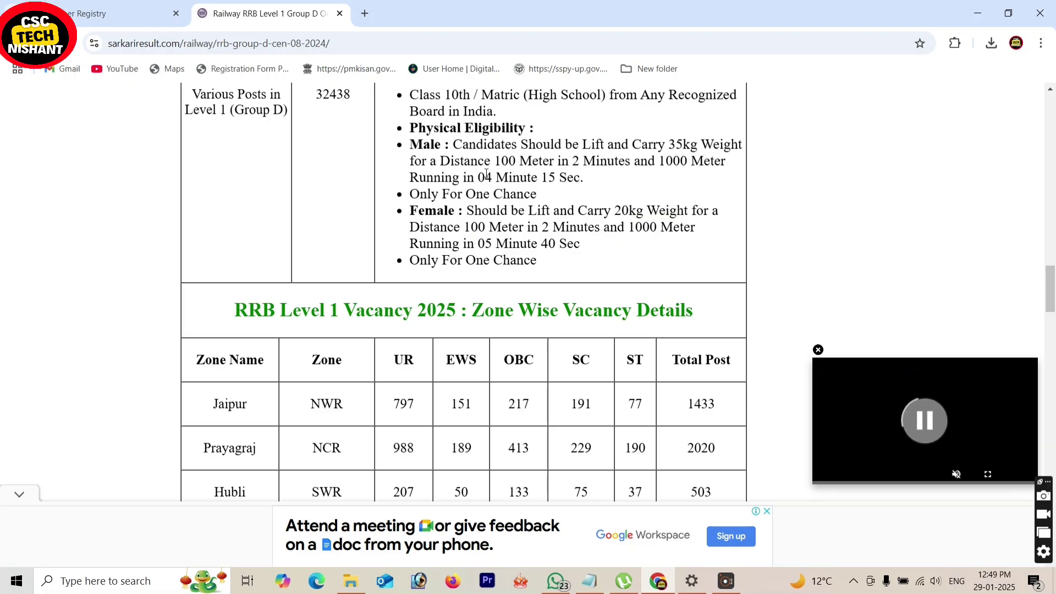
left_click_drag(486, 174, 583, 177)
left_click(590, 200)
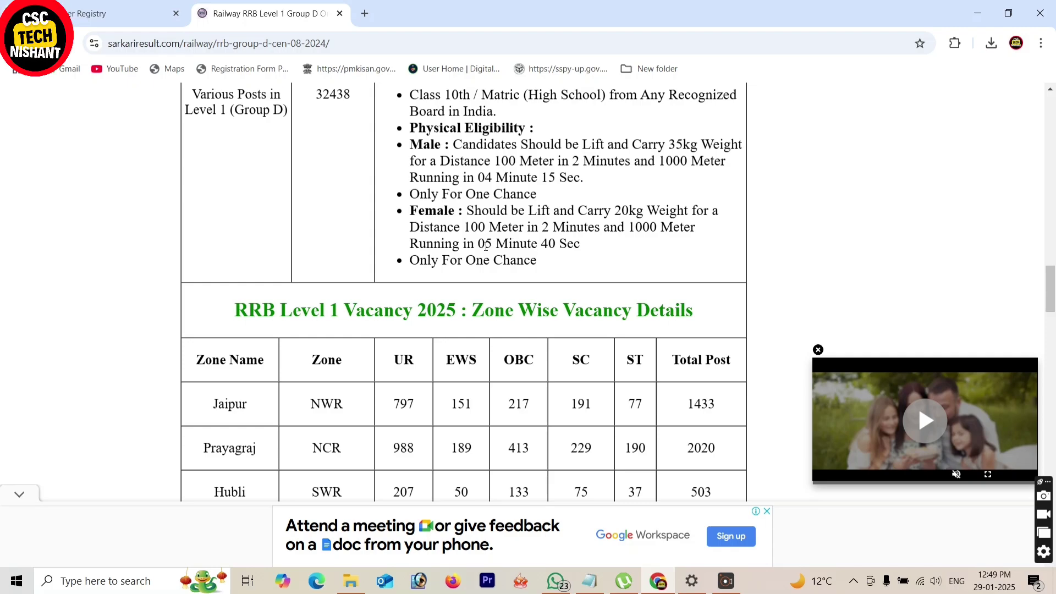
left_click_drag(488, 243, 560, 244)
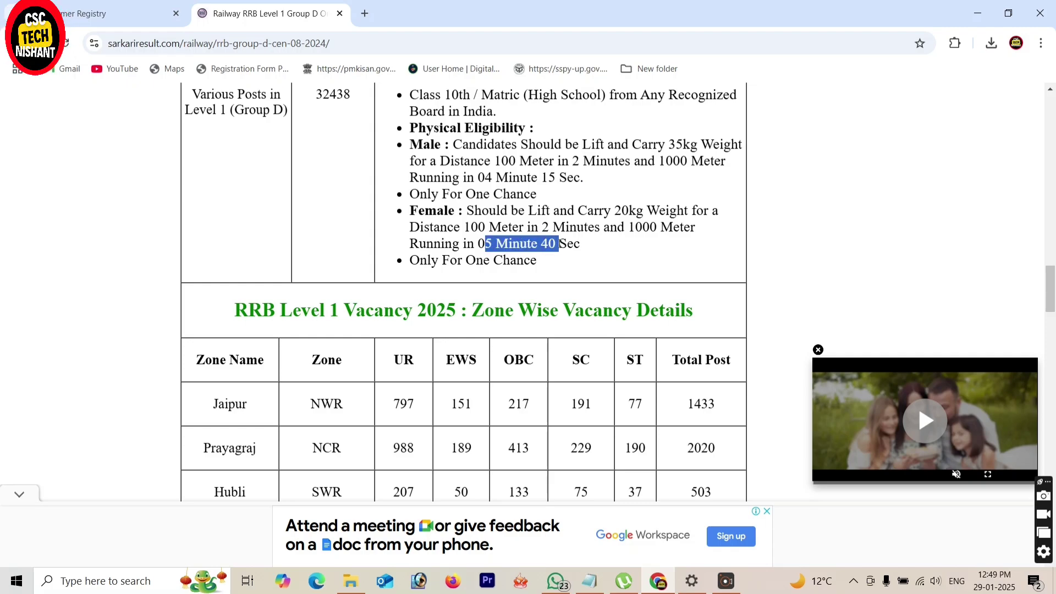
left_click(582, 250)
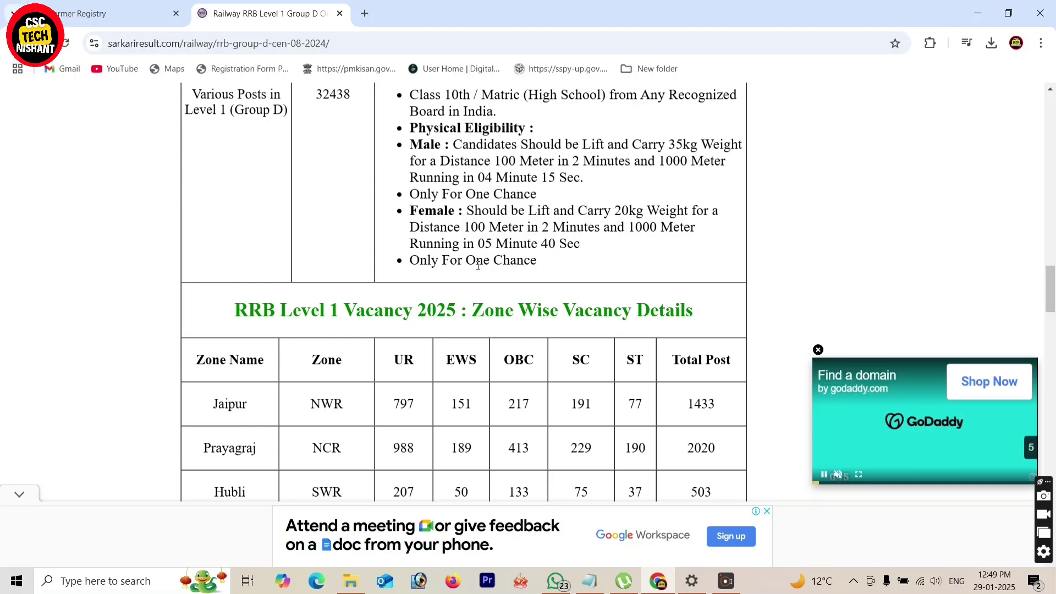
scroll(588, 259, "down", 2)
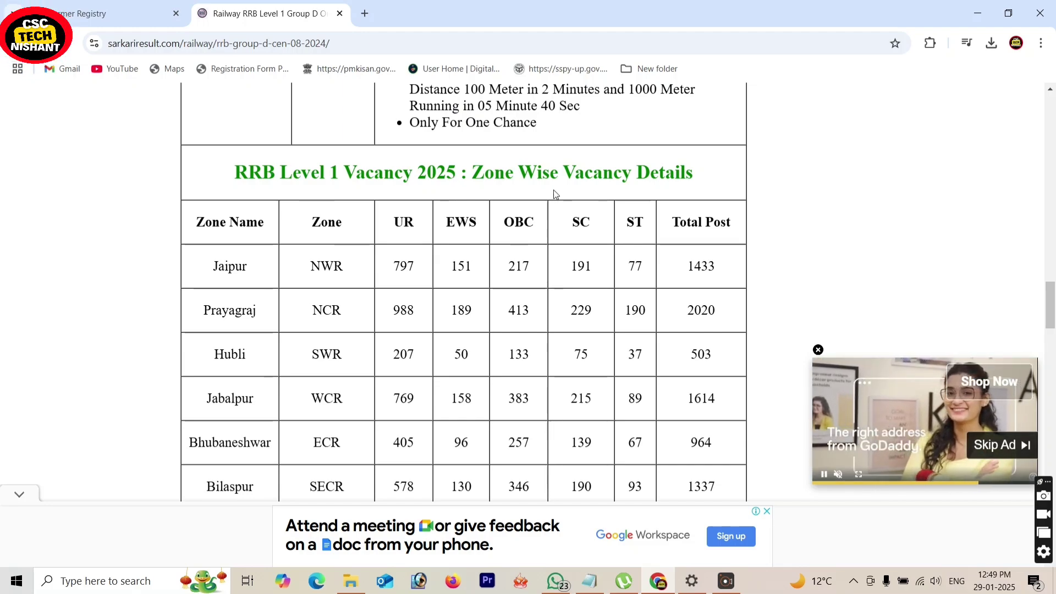
scroll(706, 176, "down", 3)
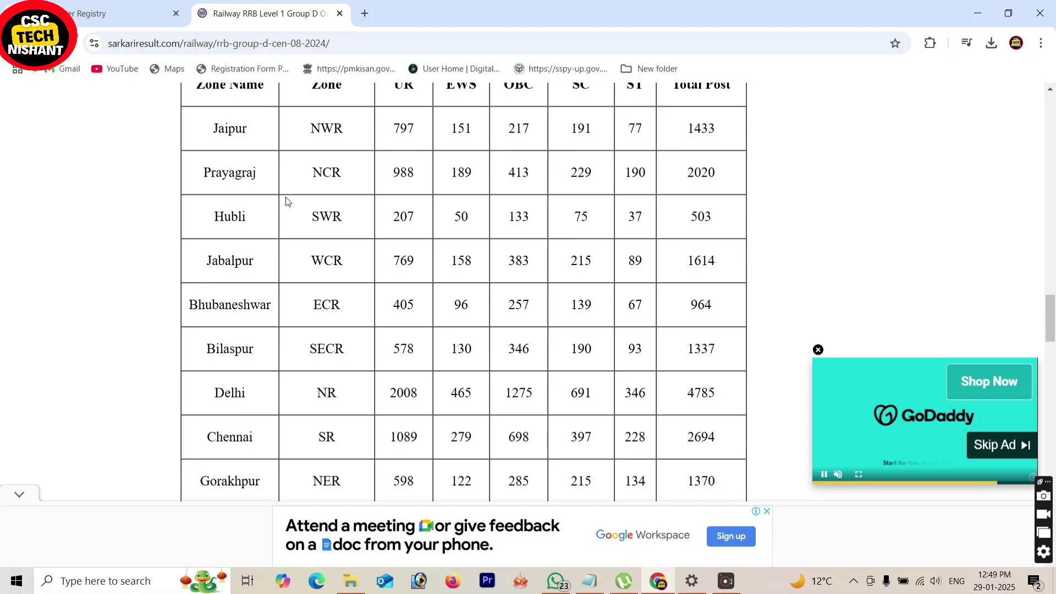
scroll(231, 209, "up", 1)
scroll(251, 278, "down", 1)
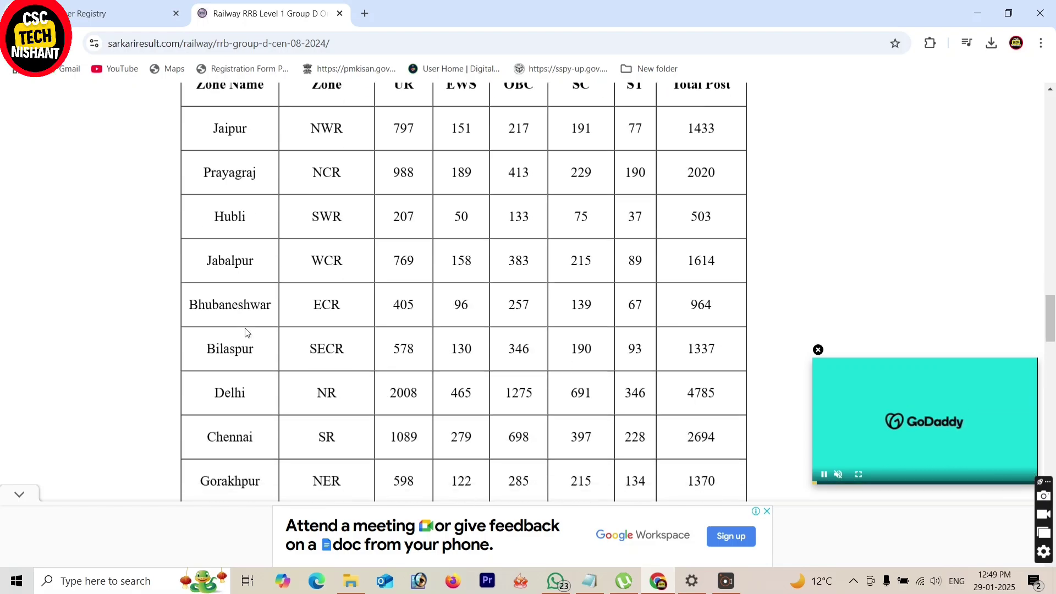
scroll(310, 294, "down", 1)
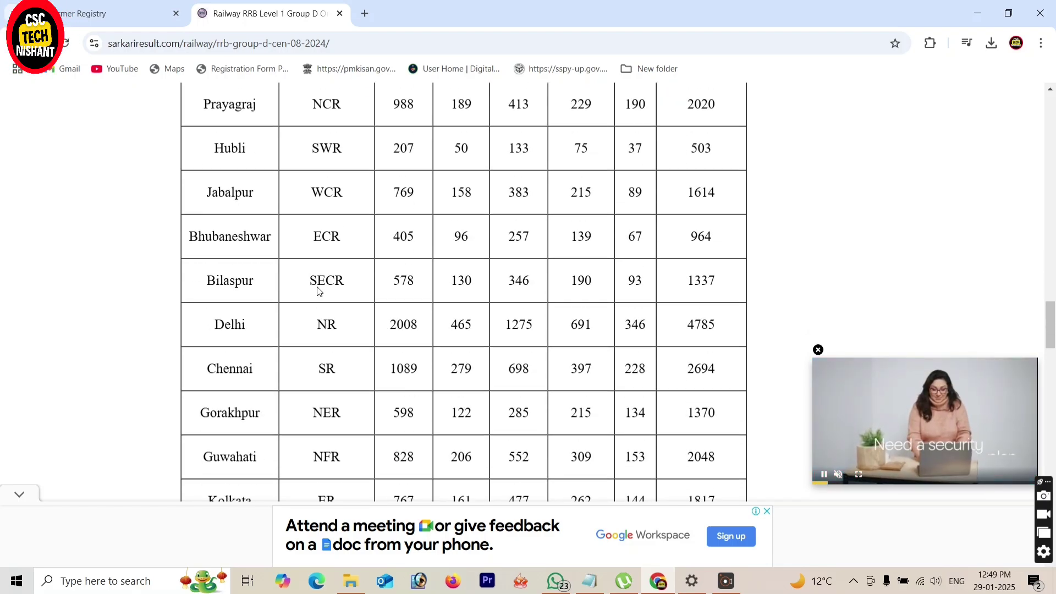
scroll(286, 233, "down", 10)
Step: Highlight the notice advising candidates to read the full notification
left_click_drag(188, 137, 514, 143)
left_click_drag(641, 154, 707, 153)
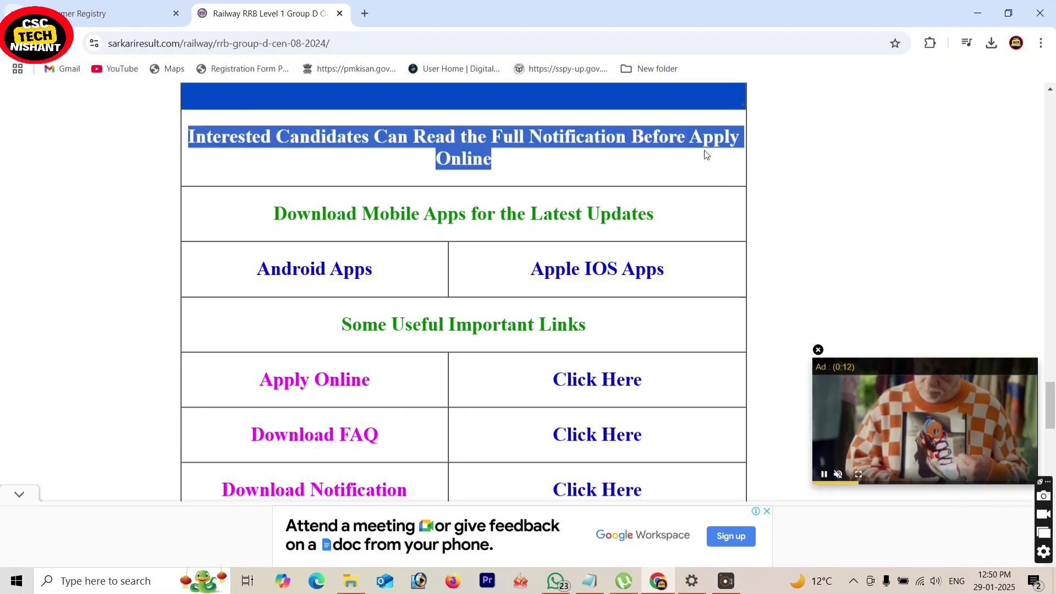
left_click(706, 154)
Step: Scroll to Some Useful Important Links and highlight the Apply Online row
scroll(511, 176, "down", 2)
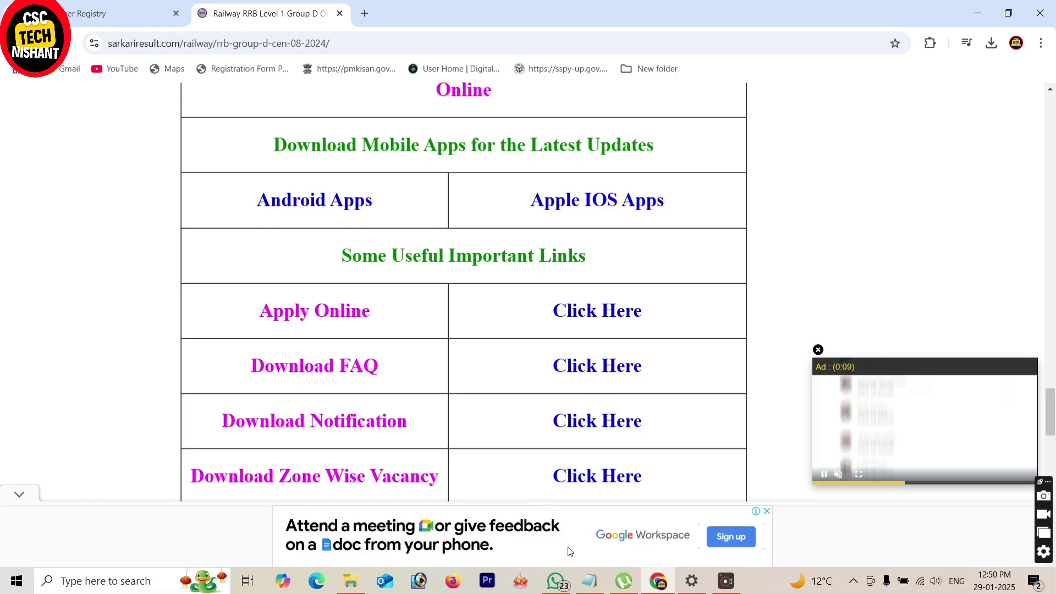
scroll(526, 488, "up", 1)
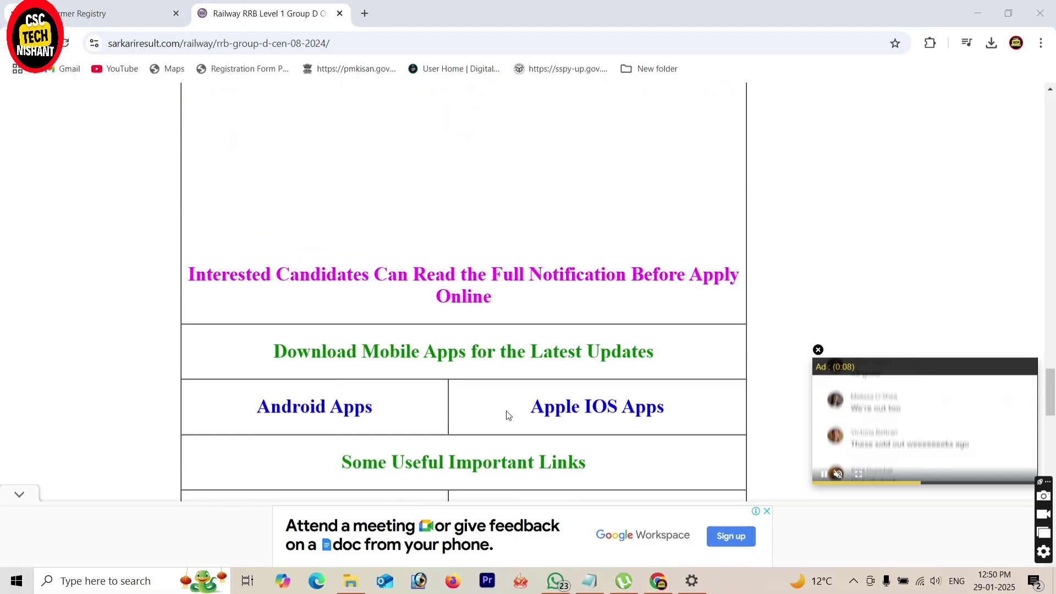
scroll(510, 417, "down", 5)
scroll(509, 415, "down", 2)
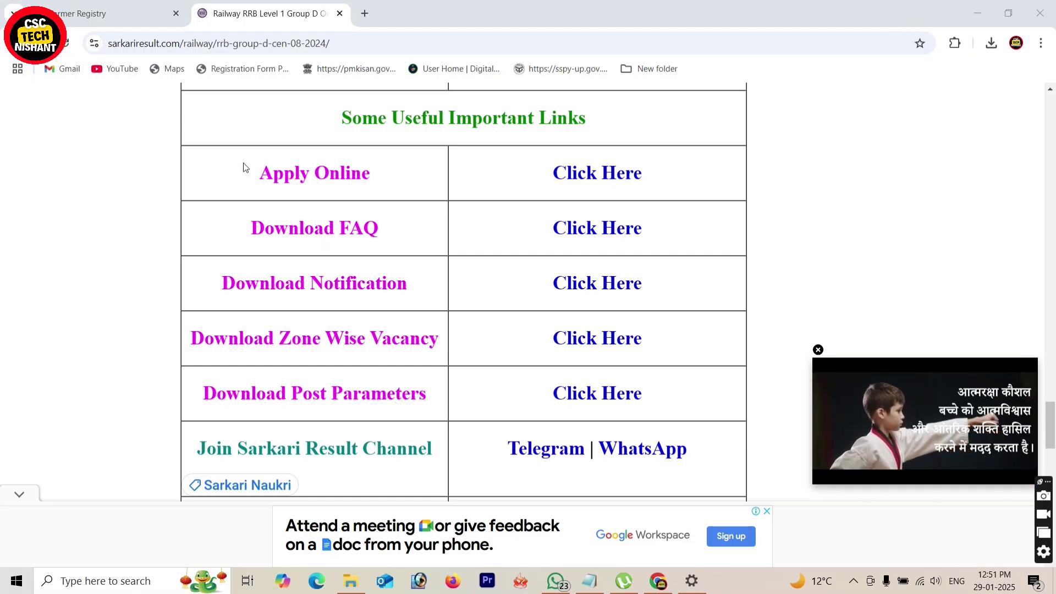
left_click_drag(246, 168, 389, 179)
left_click(533, 172)
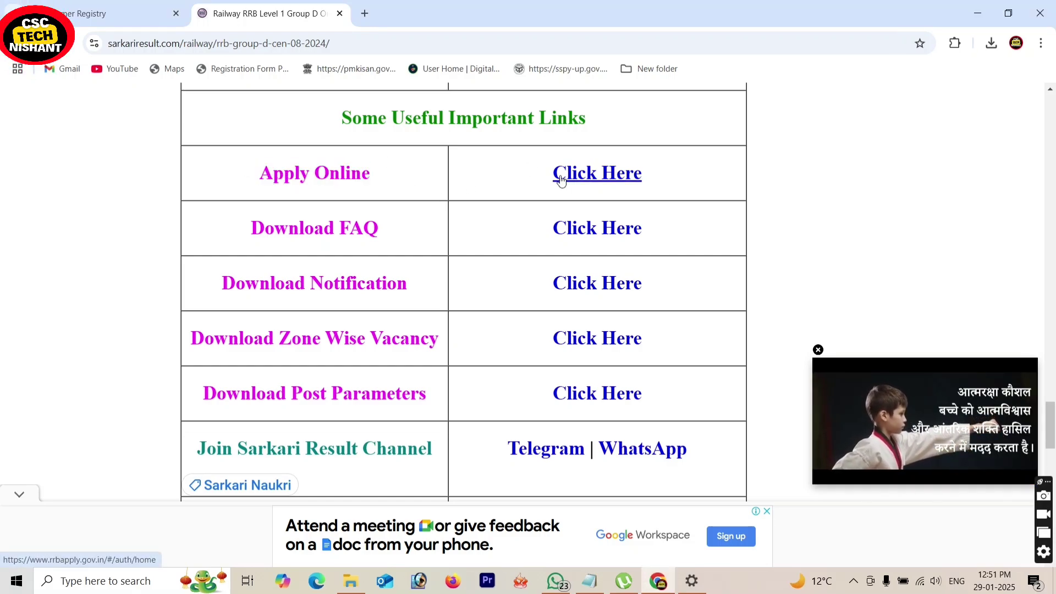
Step: Open the rrbapply.gov.in sign-in page in a new tab and locate the Create an account link
left_click(593, 174)
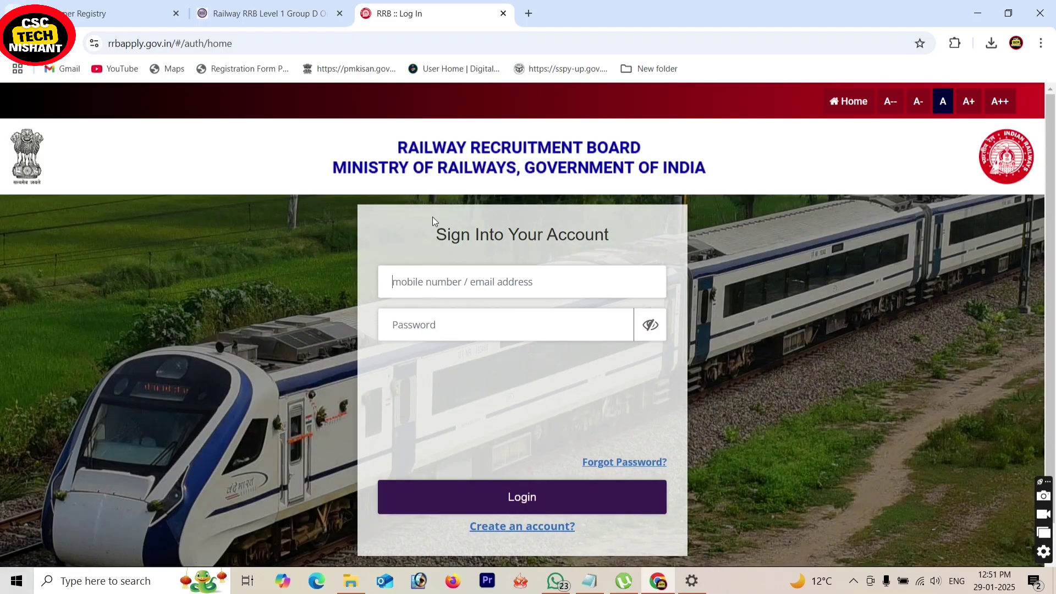
scroll(460, 265, "down", 1)
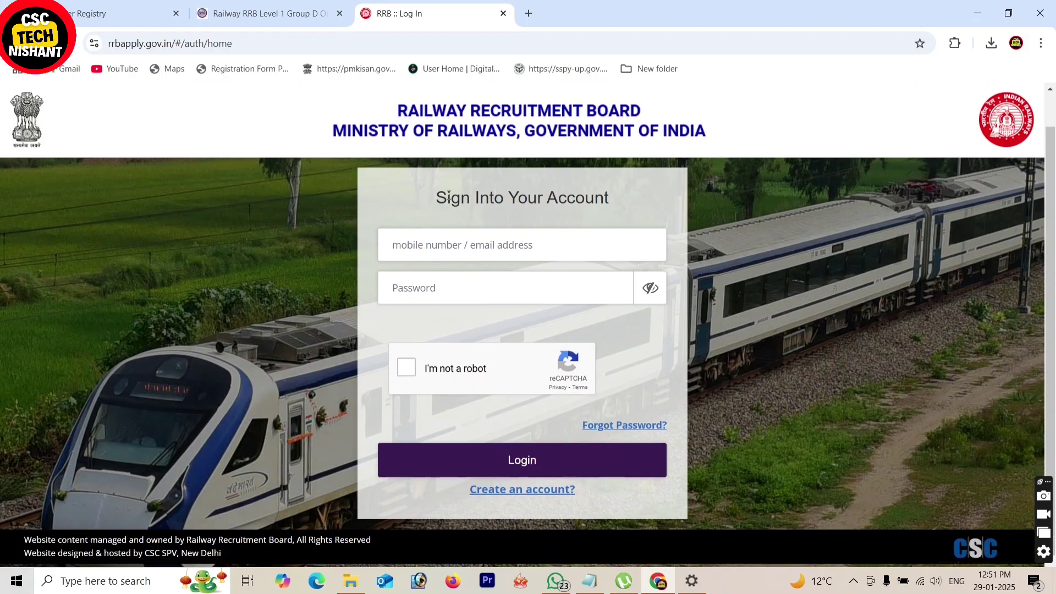
left_click_drag(440, 198, 648, 203)
left_click(464, 244)
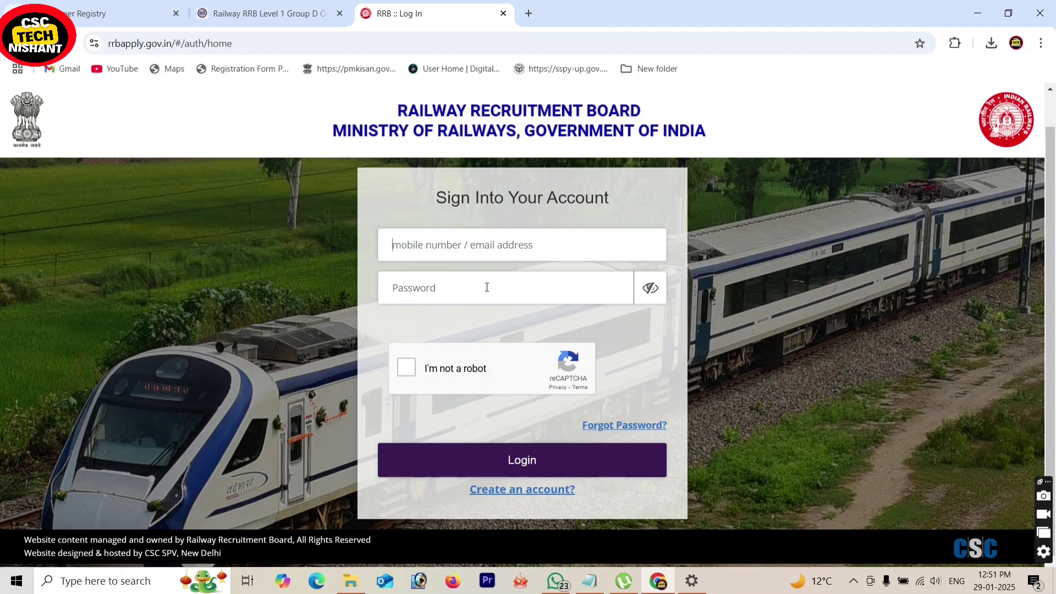
left_click(503, 491)
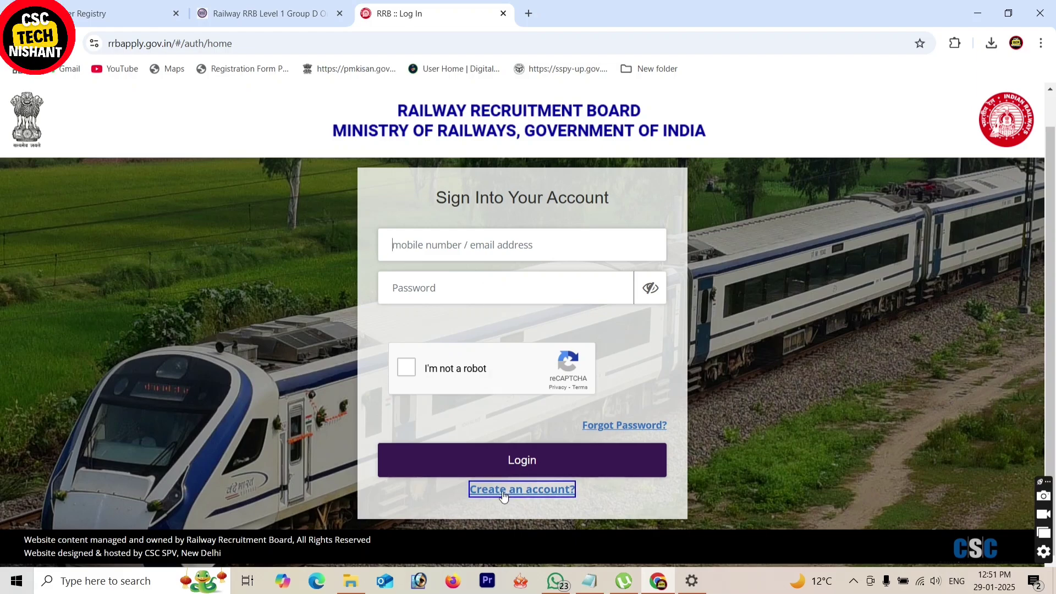
left_click_drag(456, 491, 537, 498)
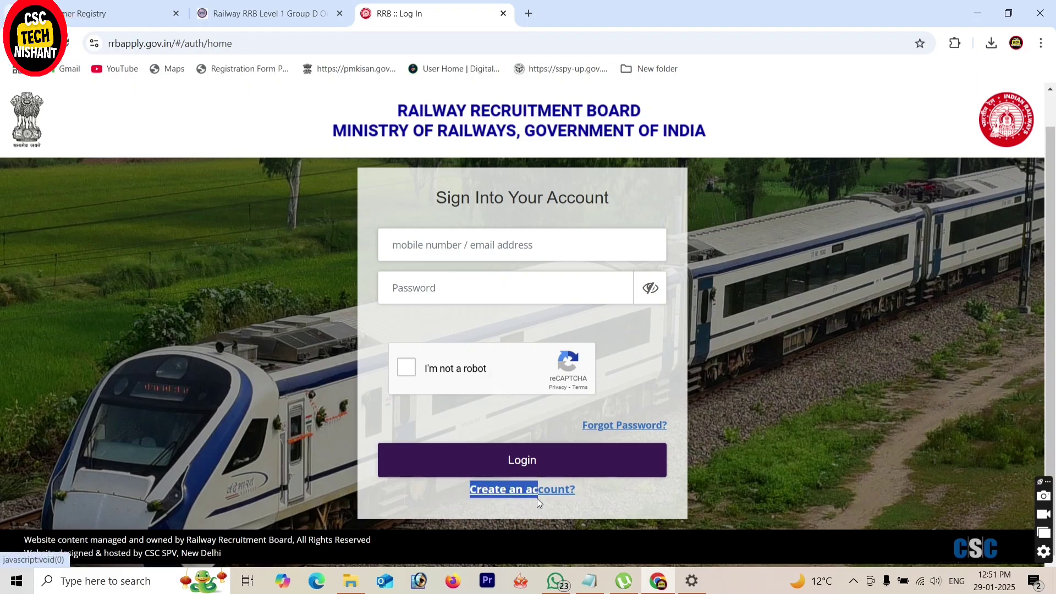
Step: Open the Create an Account form and read the note that 2024 CEN registrants needn't re-register
left_click(583, 499)
left_click(528, 494)
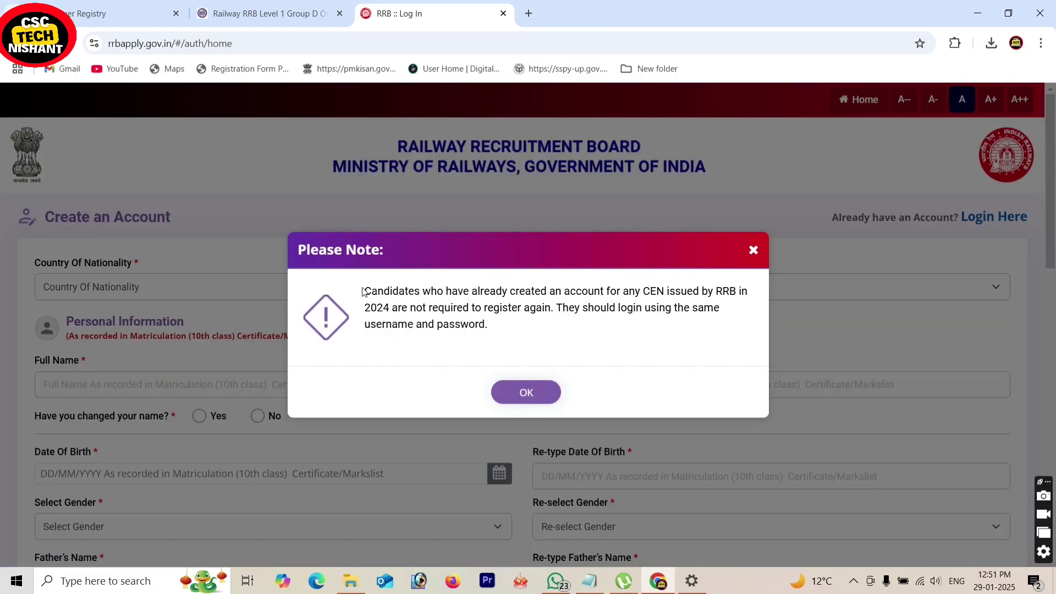
left_click_drag(362, 291, 386, 308)
left_click(407, 310)
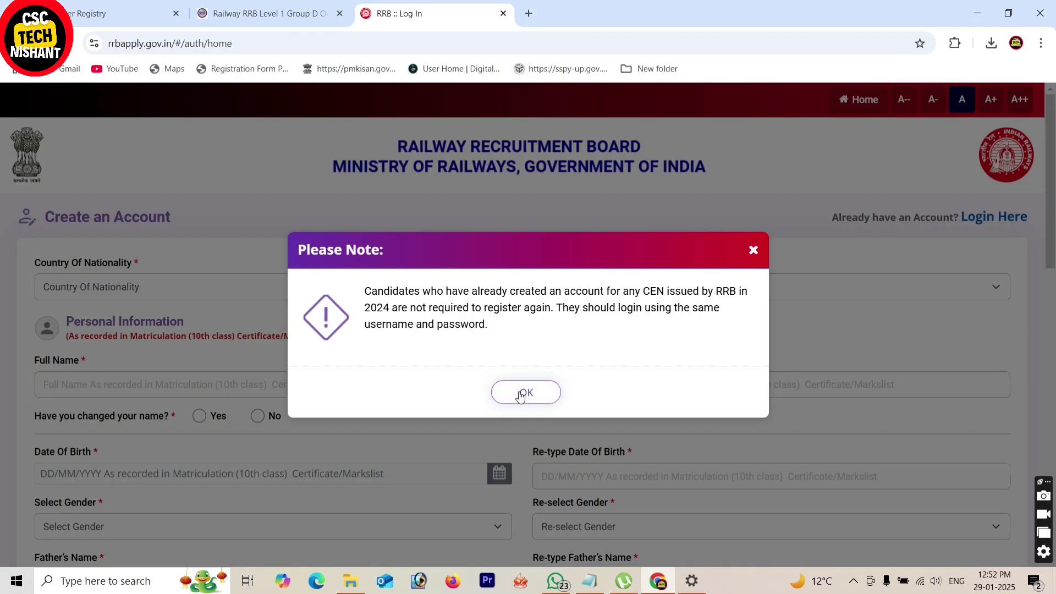
Step: Dismiss the already-registered notice and set Country Of Nationality to India
left_click(520, 394)
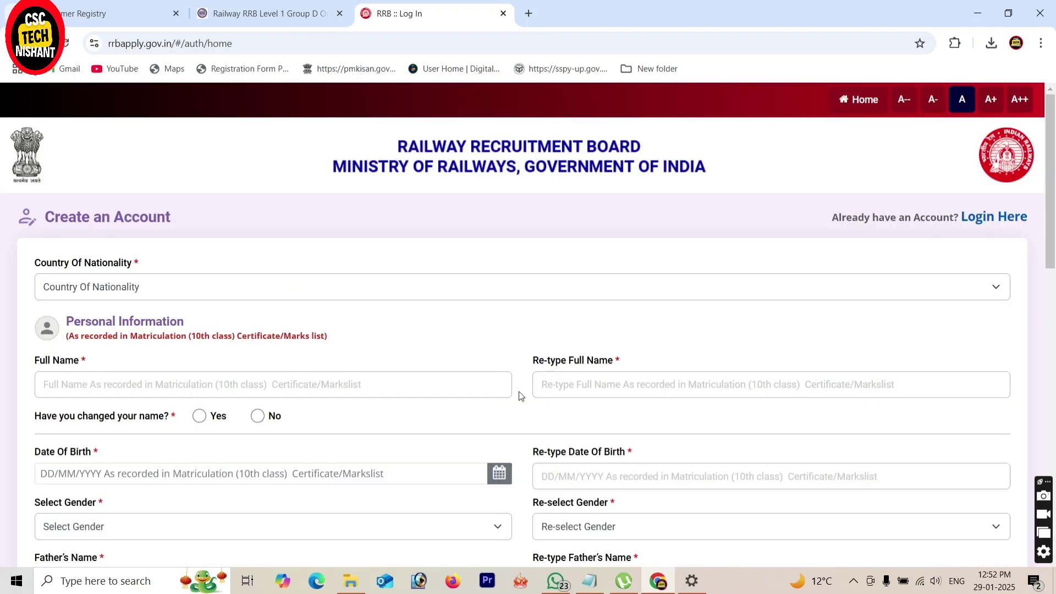
scroll(348, 258, "down", 2)
left_click(146, 156)
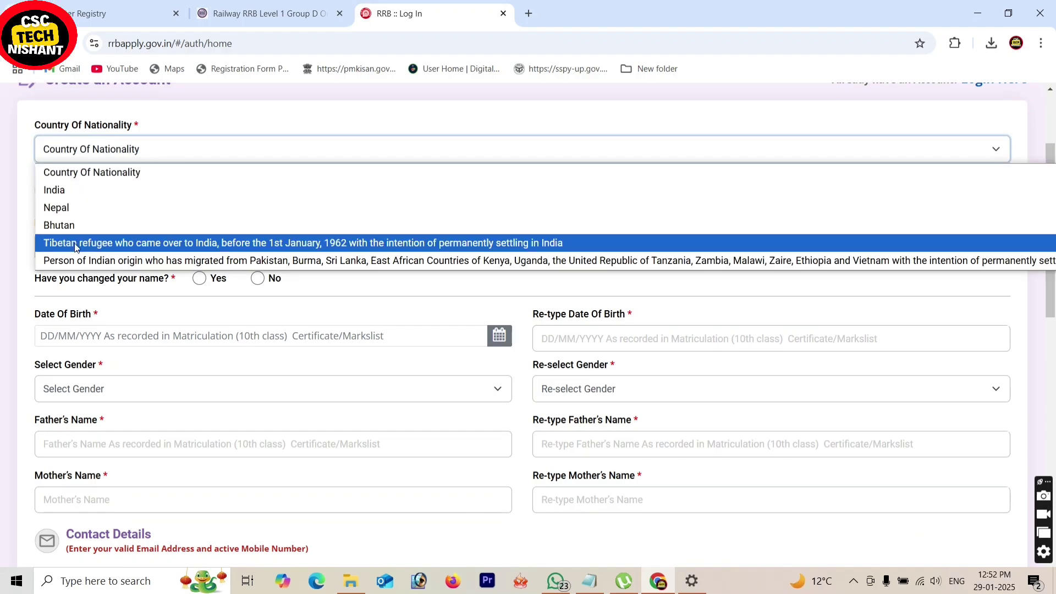
left_click(71, 190)
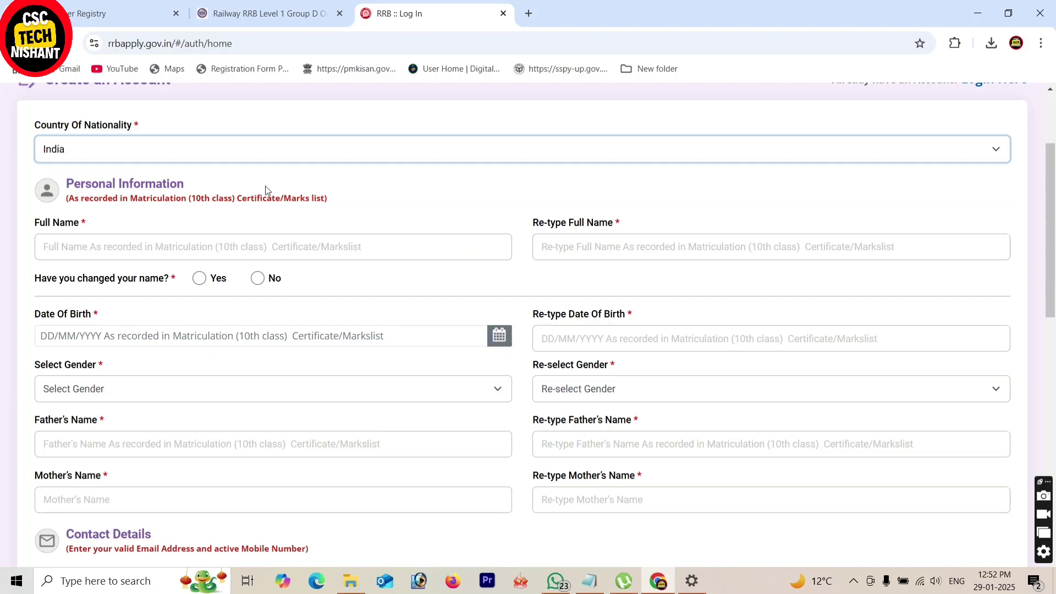
Step: Review the Full Name, 10th-certificate note and Date Of Birth fields, leaving them blank
scroll(415, 181, "down", 1)
left_click(80, 177)
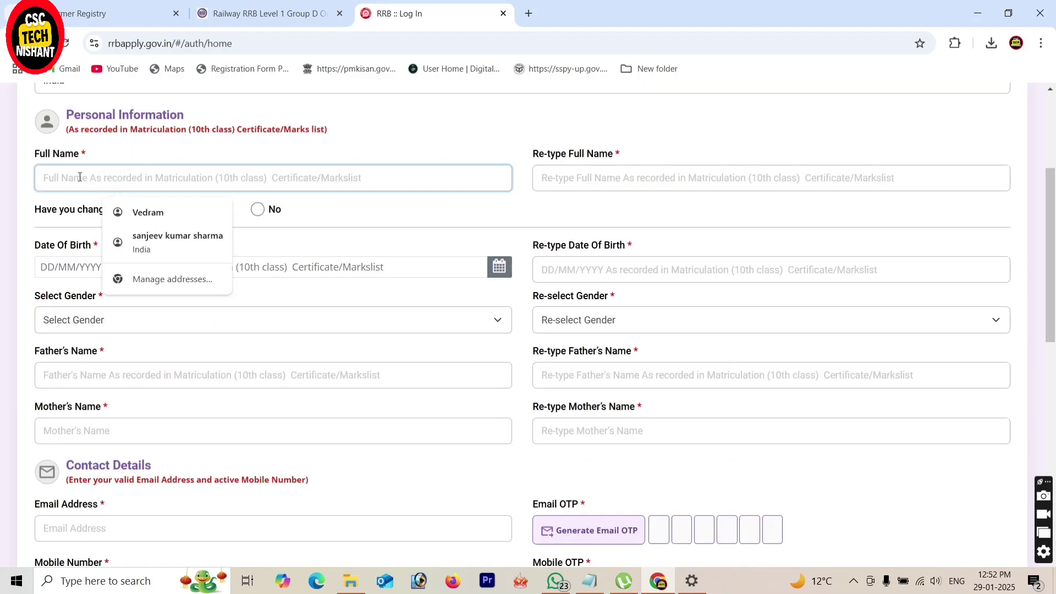
left_click_drag(32, 156, 154, 161)
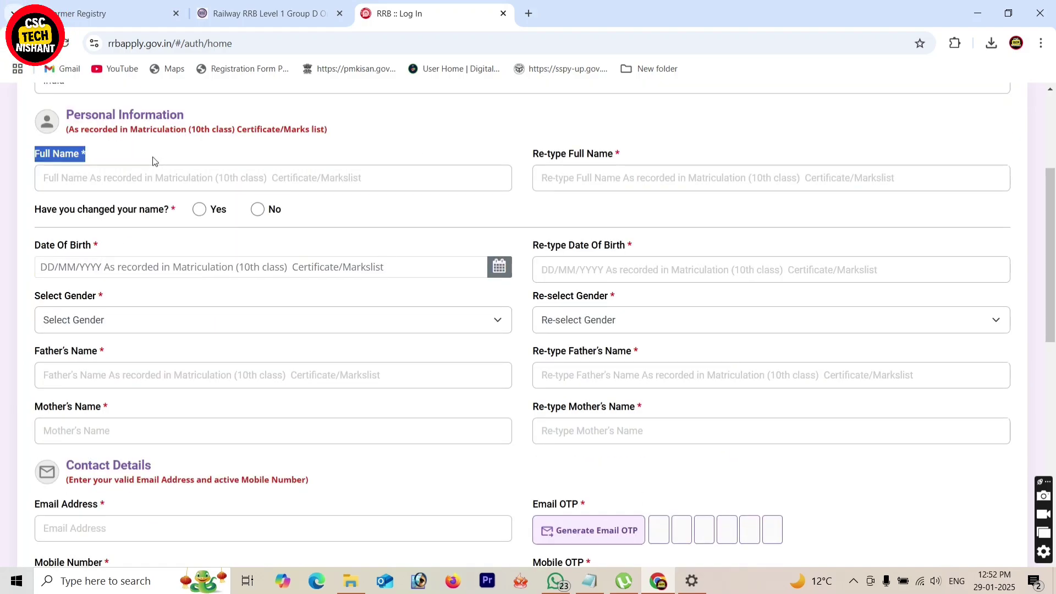
left_click_drag(193, 130, 355, 131)
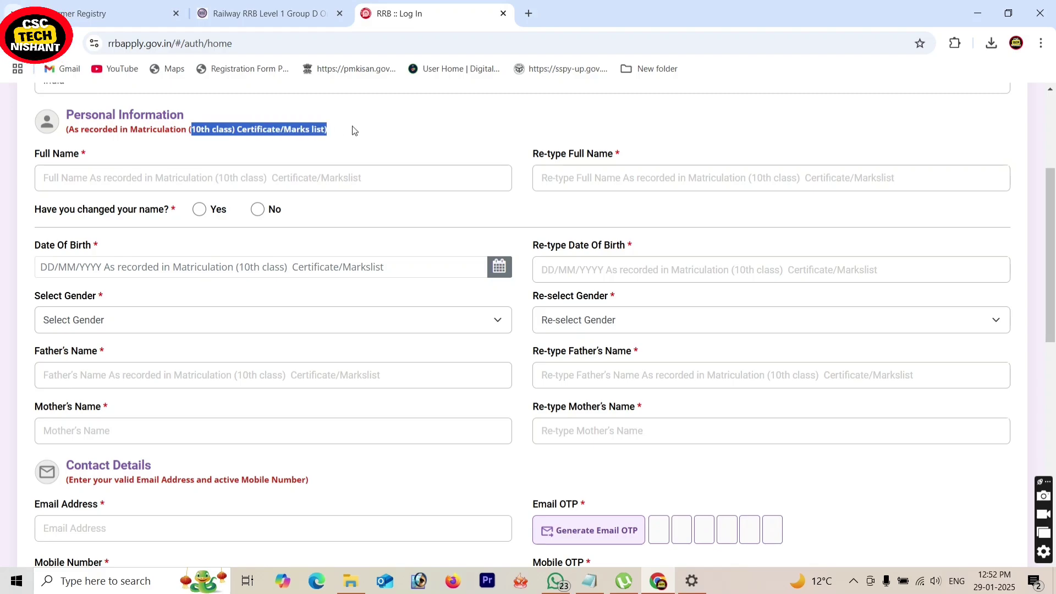
left_click(172, 165)
left_click_drag(35, 157, 103, 159)
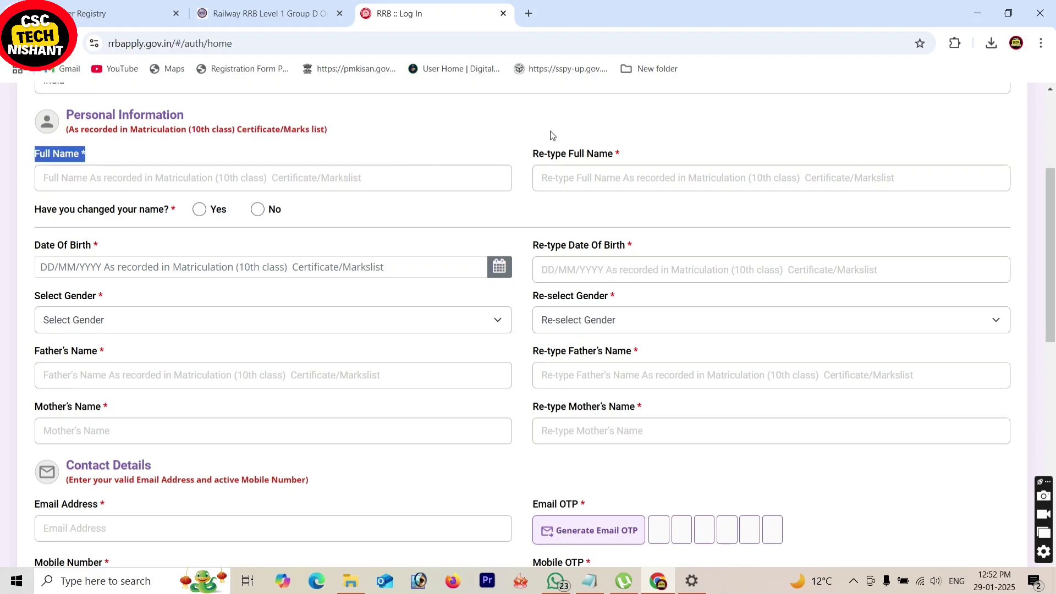
left_click_drag(525, 160, 653, 163)
scroll(228, 160, "down", 1)
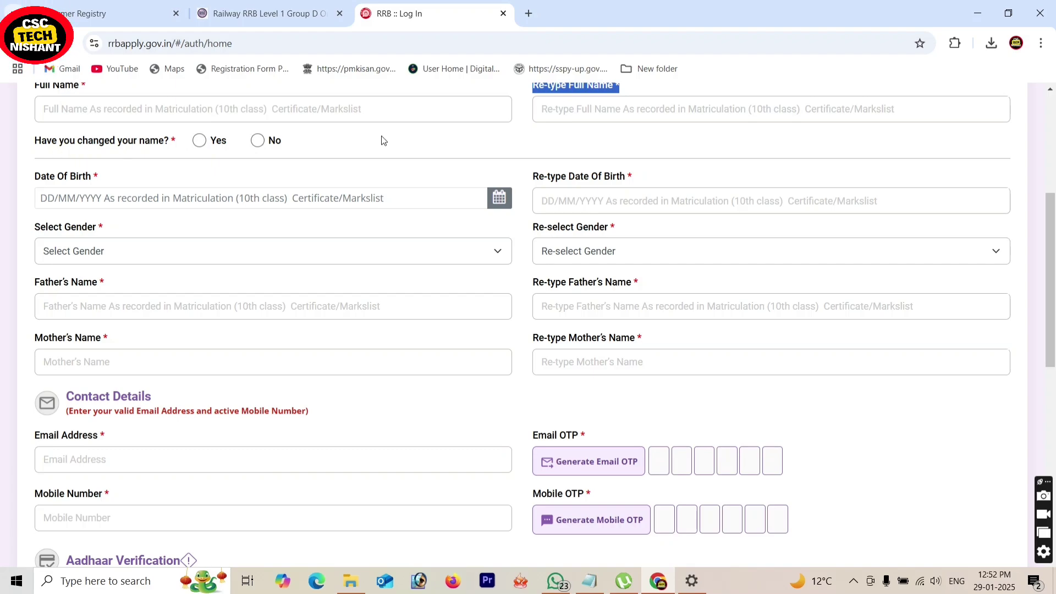
left_click_drag(43, 181, 144, 185)
left_click(145, 185)
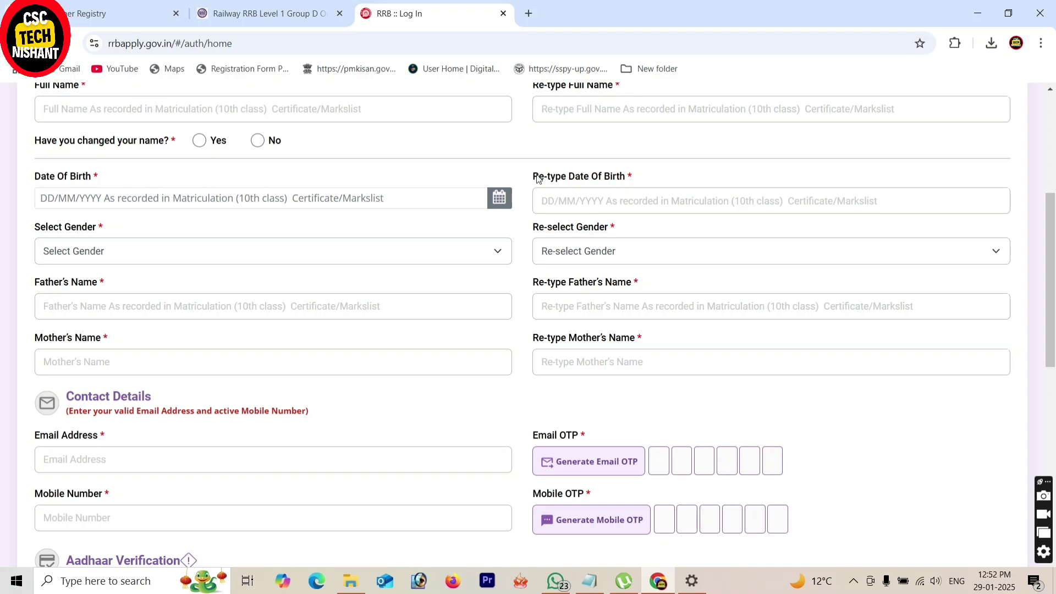
left_click_drag(538, 178, 652, 174)
left_click(649, 180)
Step: Check both gender dropdowns without choosing, then visit the Father's and Mother's Name fields
scroll(180, 211, "down", 1)
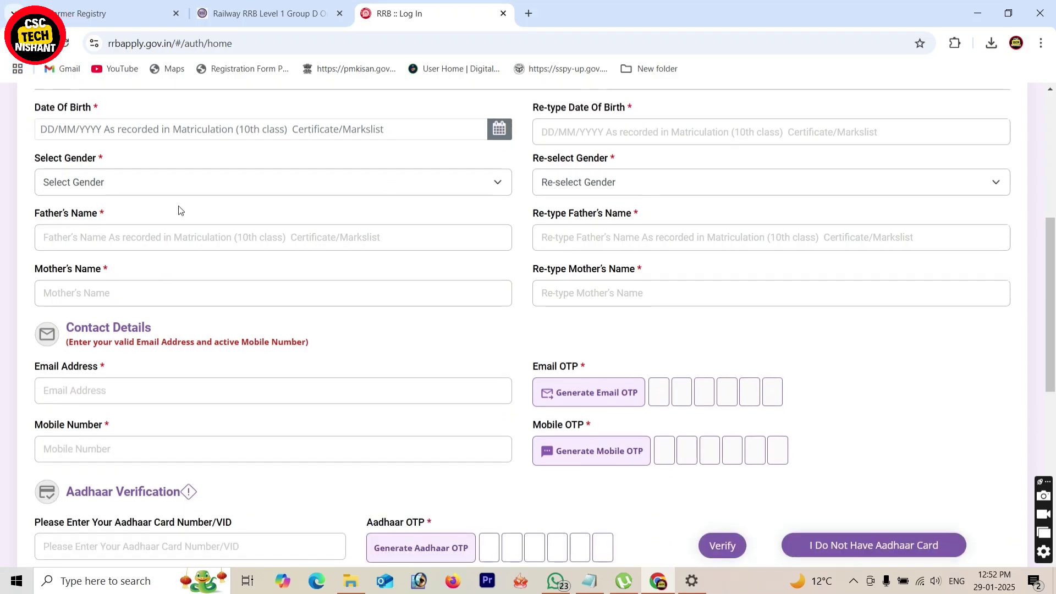
left_click(66, 182)
left_click(158, 160)
left_click(582, 186)
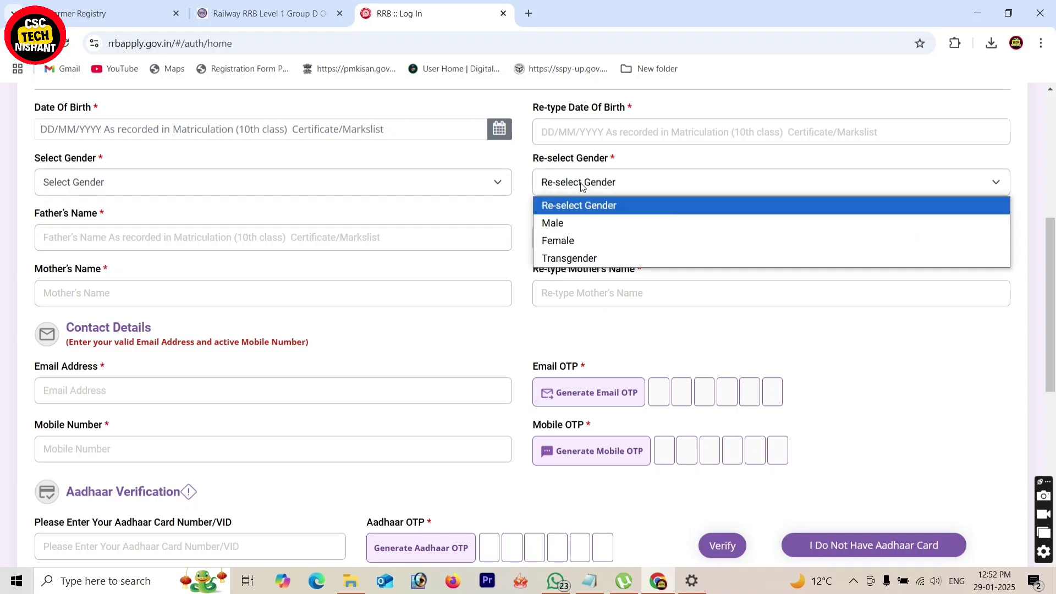
left_click(515, 200)
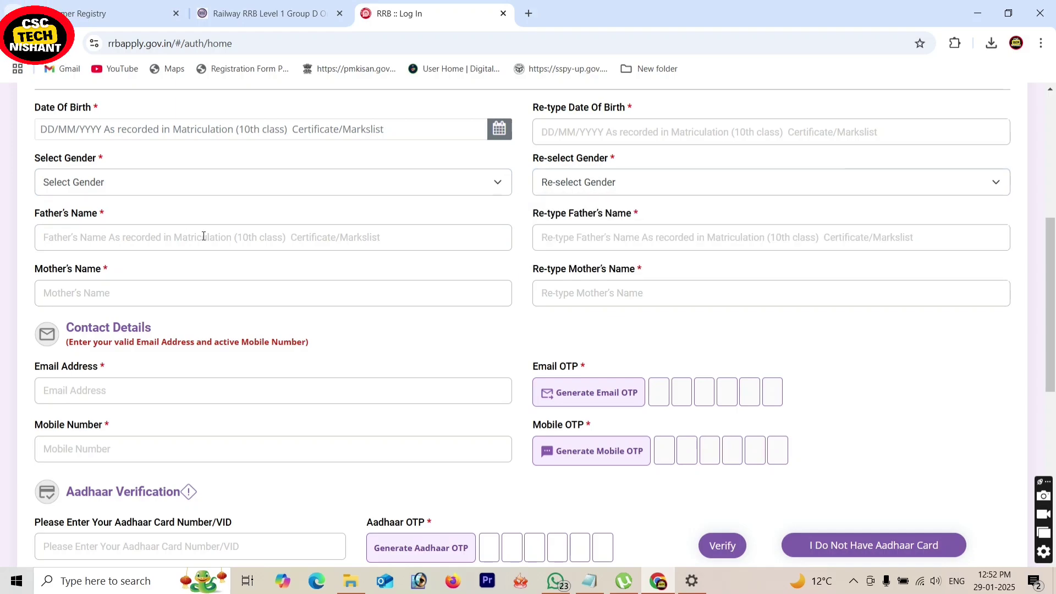
left_click(97, 236)
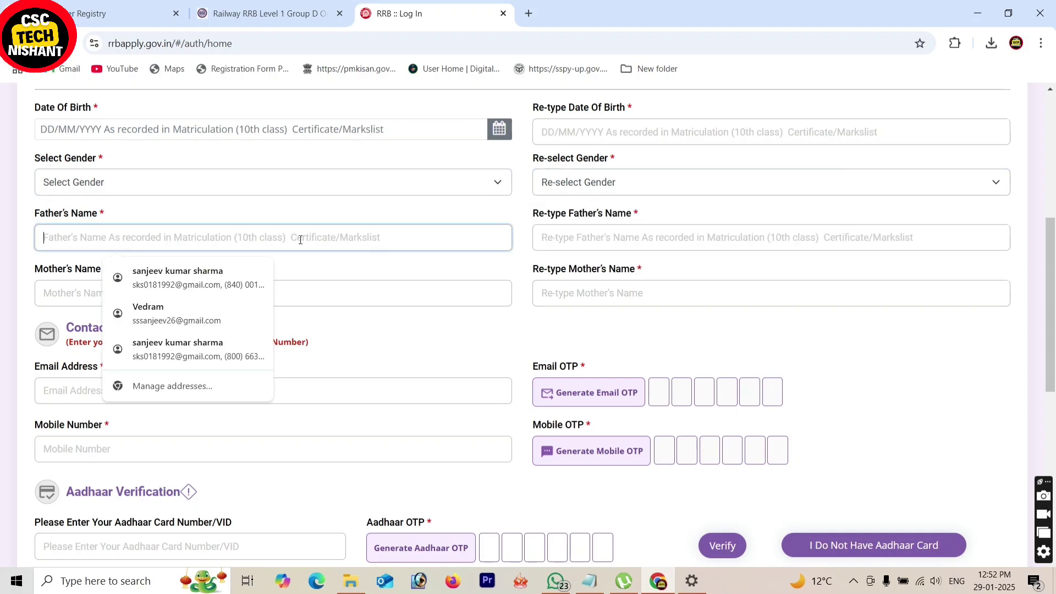
left_click(583, 234)
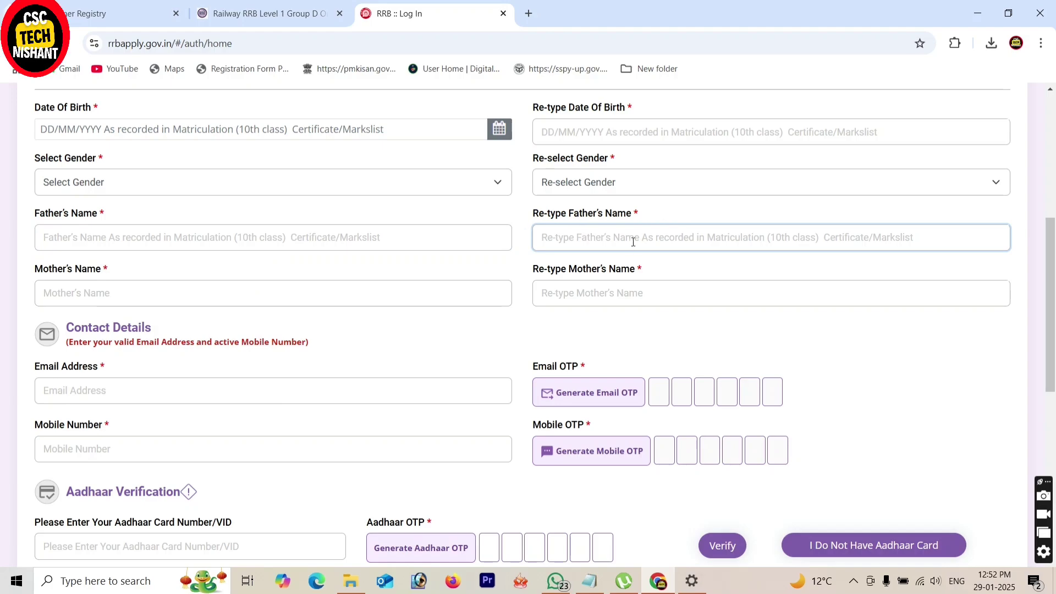
scroll(627, 241, "down", 1)
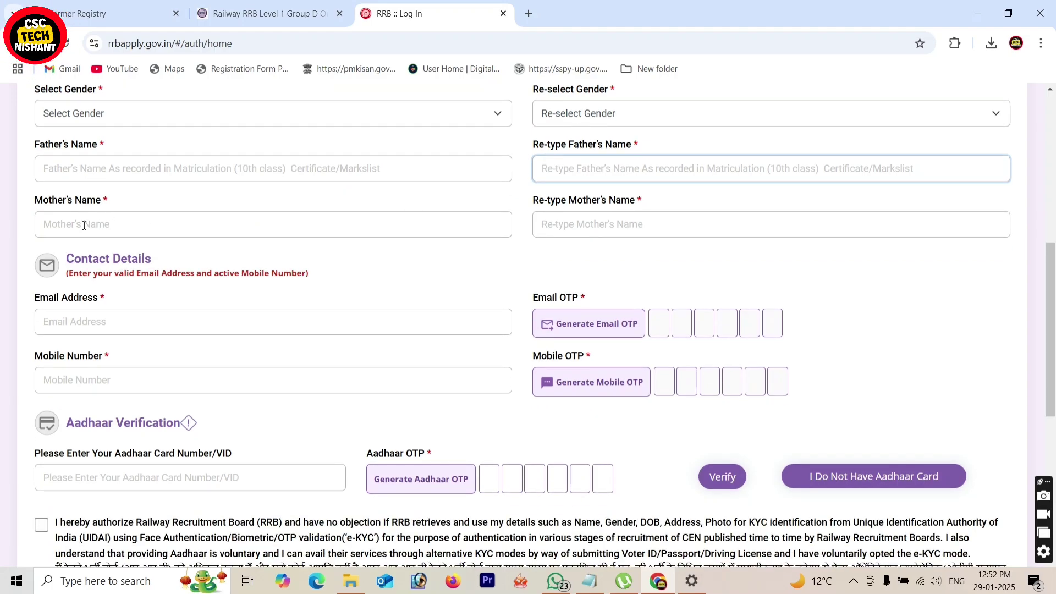
left_click(68, 221)
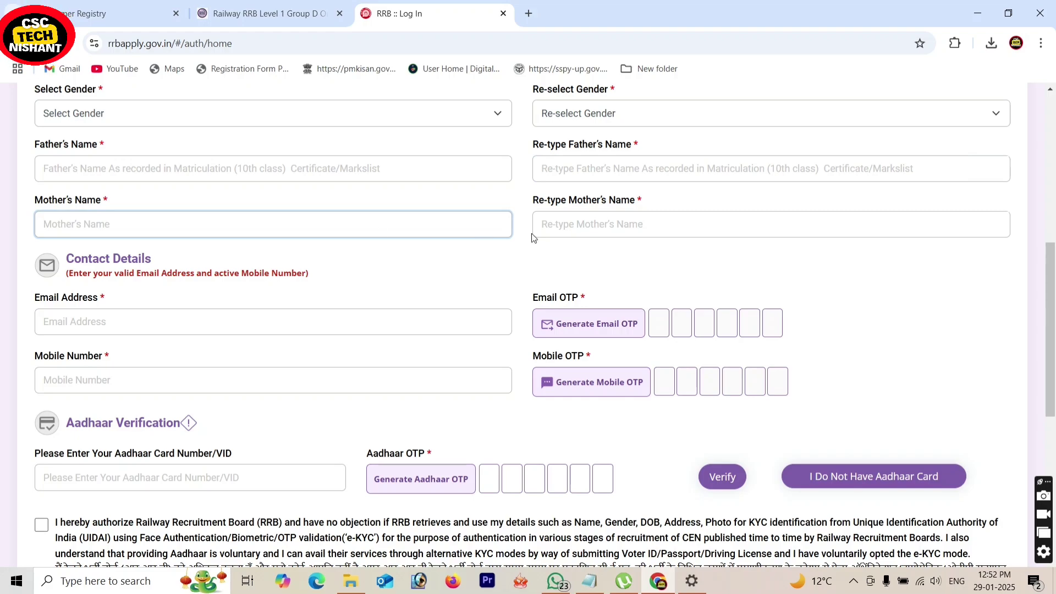
left_click(544, 224)
scroll(545, 231, "down", 2)
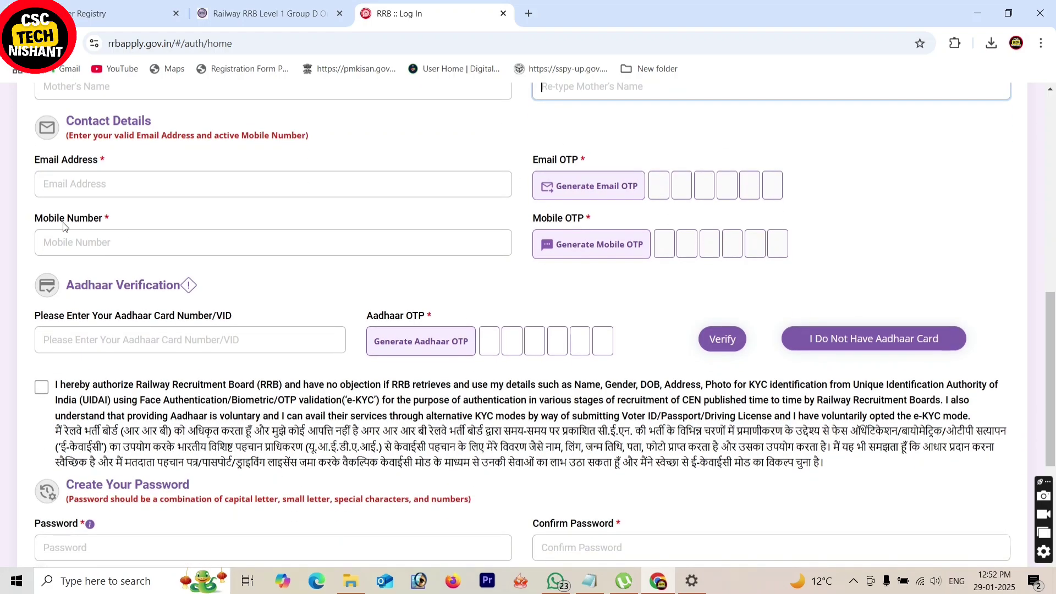
left_click_drag(19, 160, 185, 174)
left_click(75, 199)
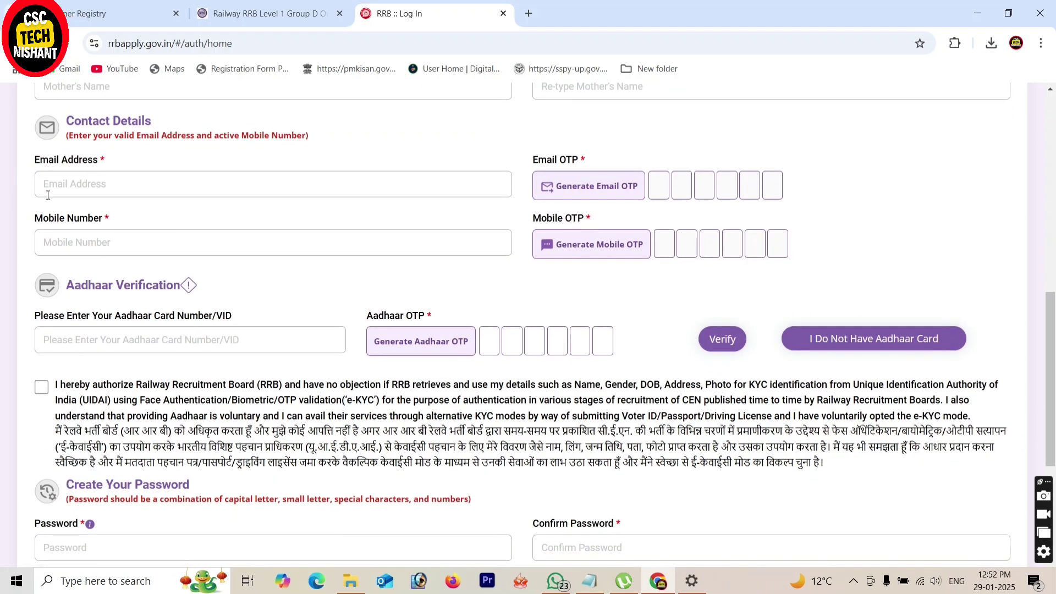
left_click(403, 184)
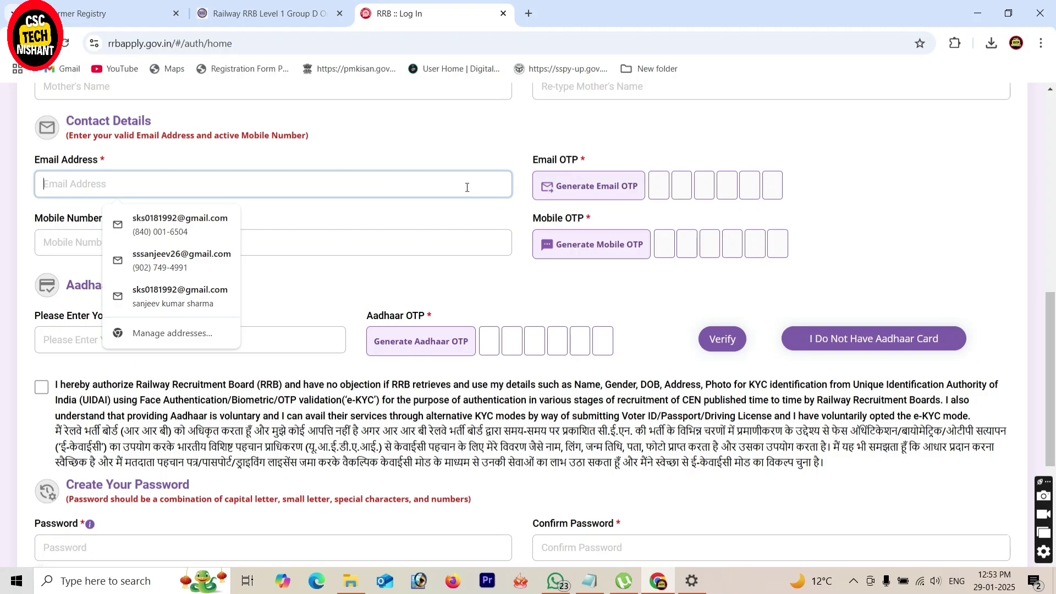
left_click(584, 186)
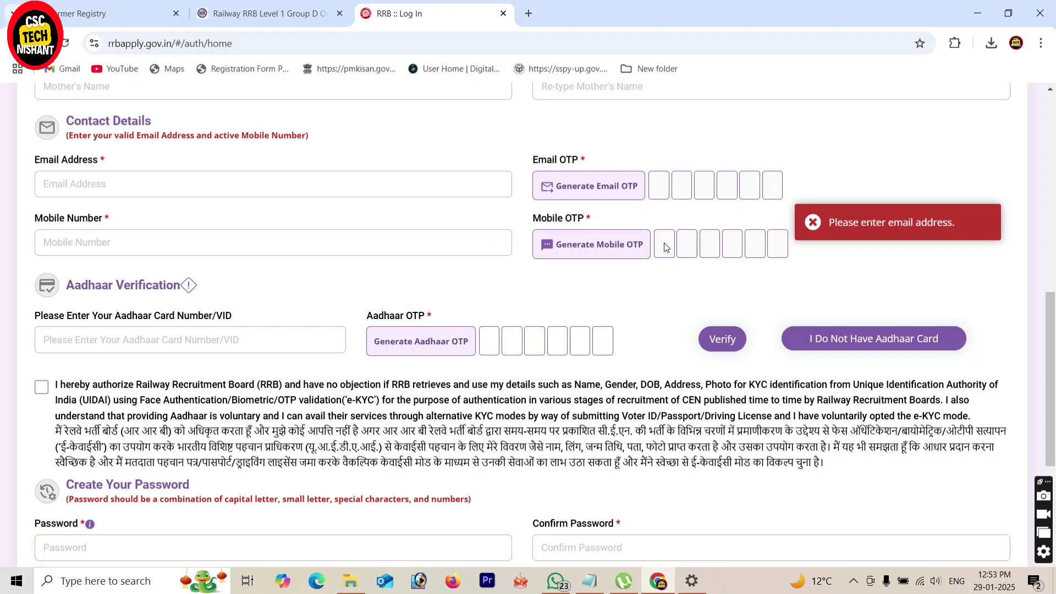
scroll(682, 247, "down", 1)
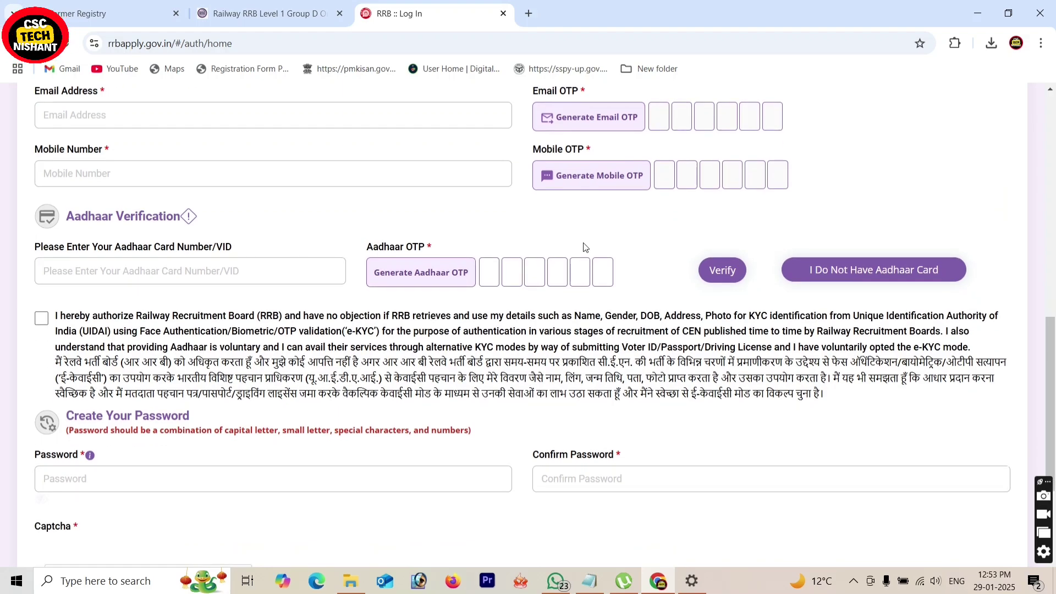
scroll(96, 257, "down", 1)
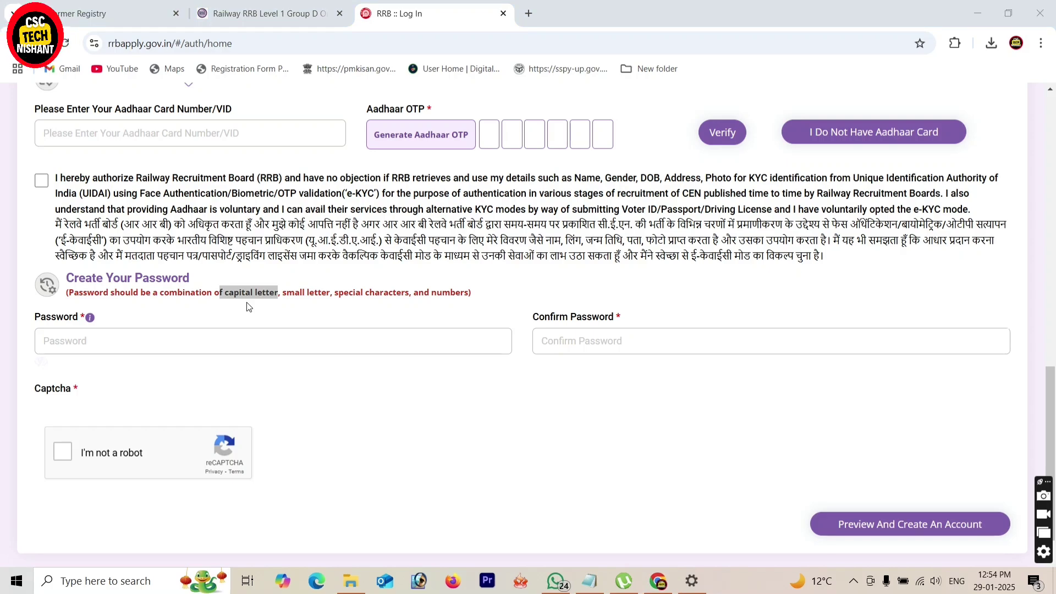
left_click(240, 296)
left_click_drag(65, 278, 193, 278)
left_click(205, 284)
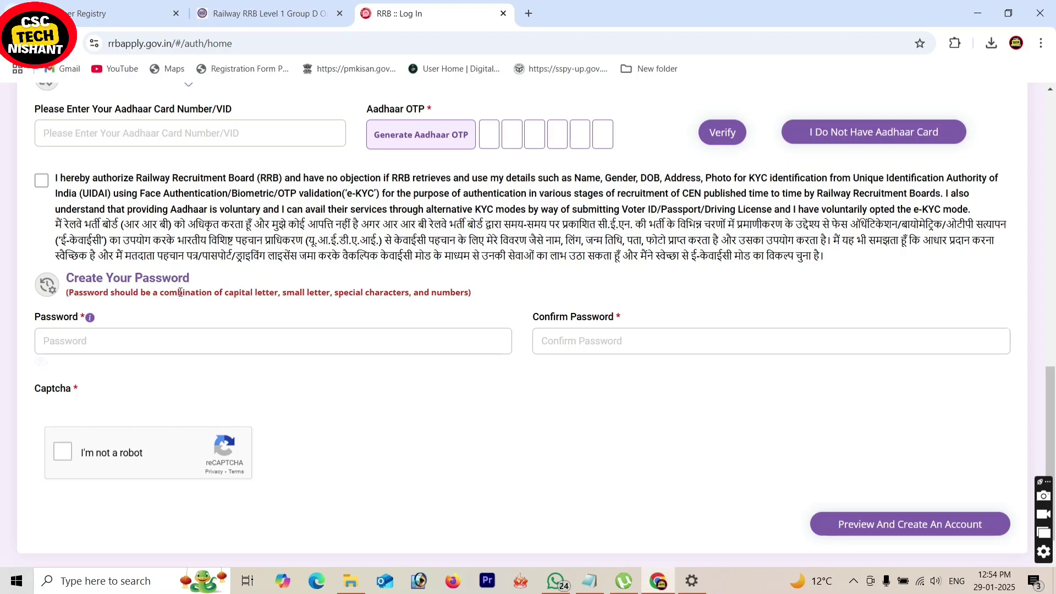
left_click_drag(225, 294, 272, 293)
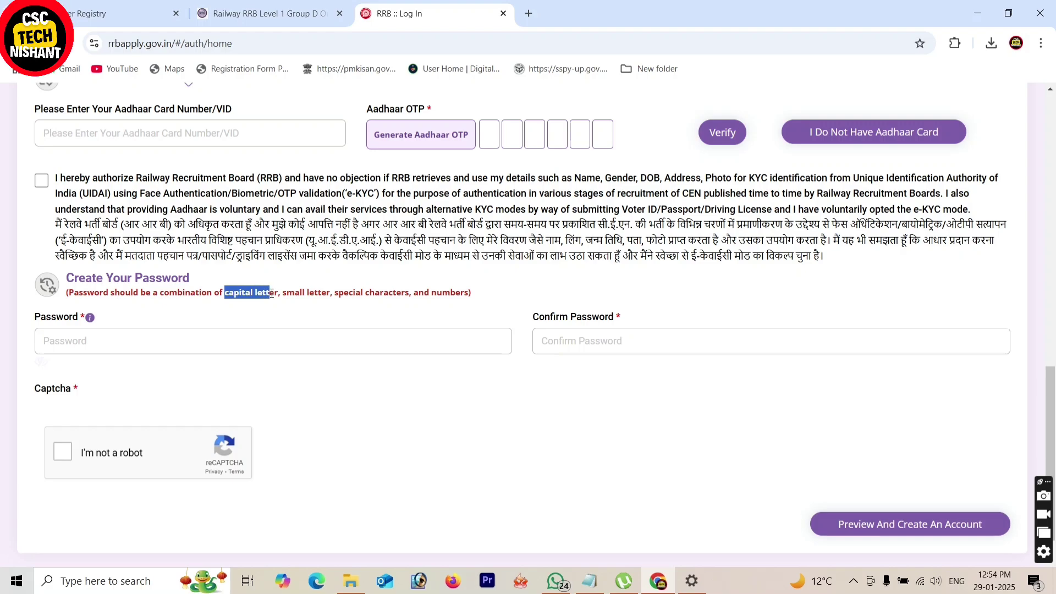
left_click(275, 293)
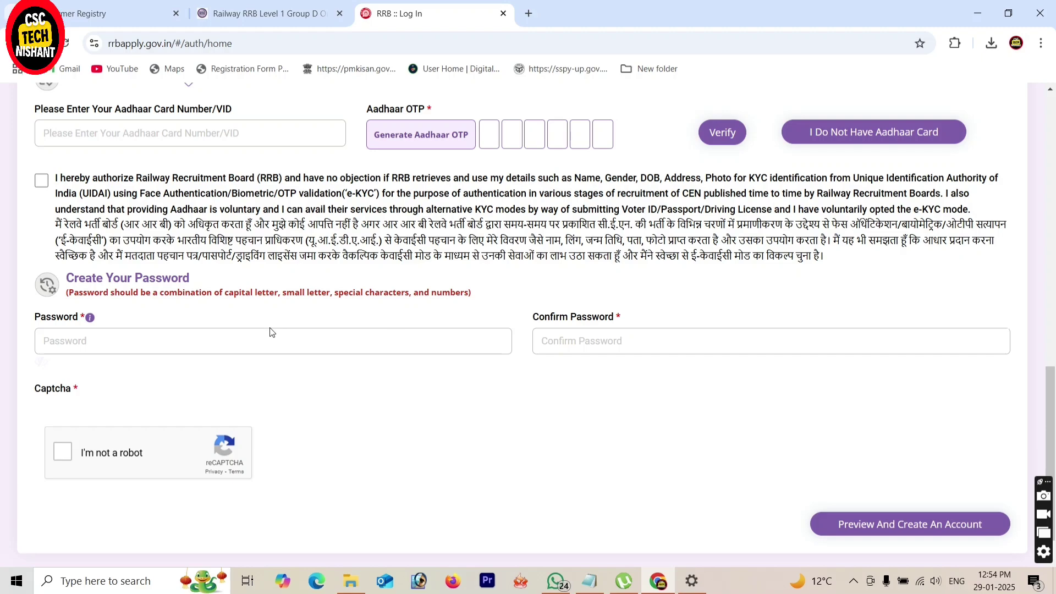
scroll(646, 320, "down", 1)
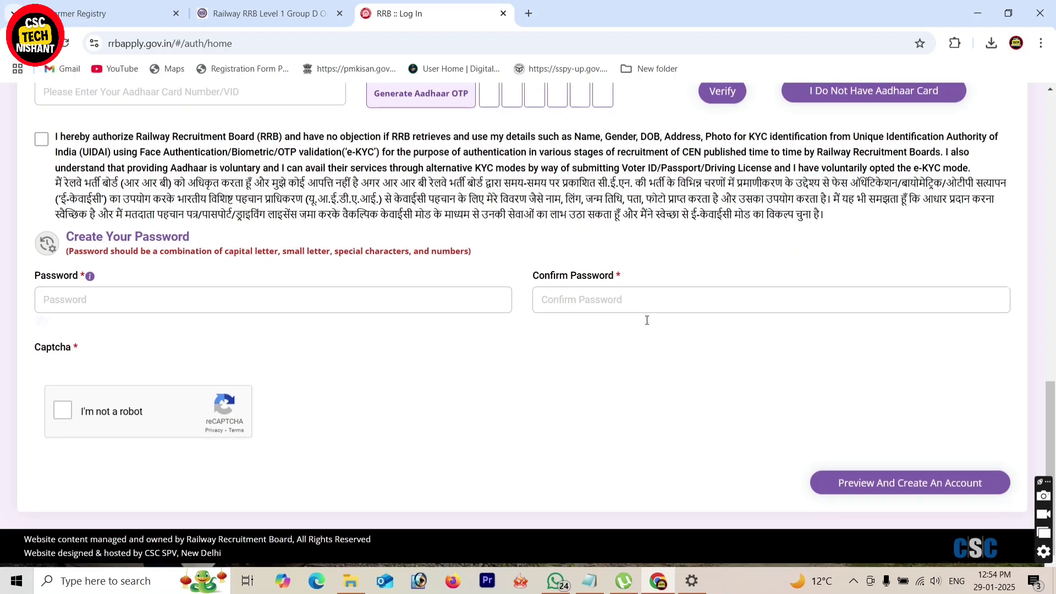
left_click(463, 292)
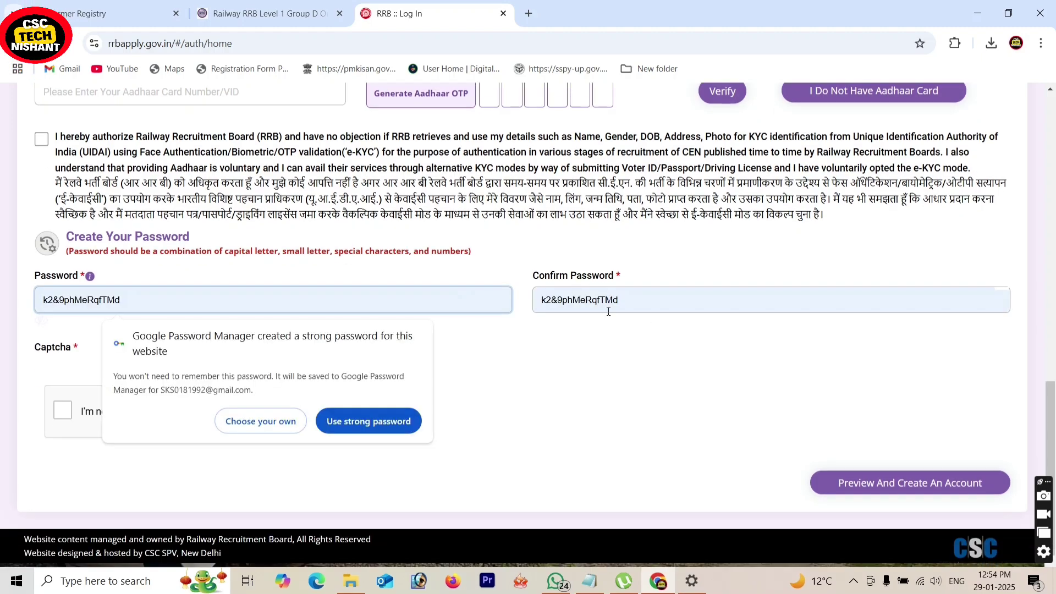
left_click(559, 350)
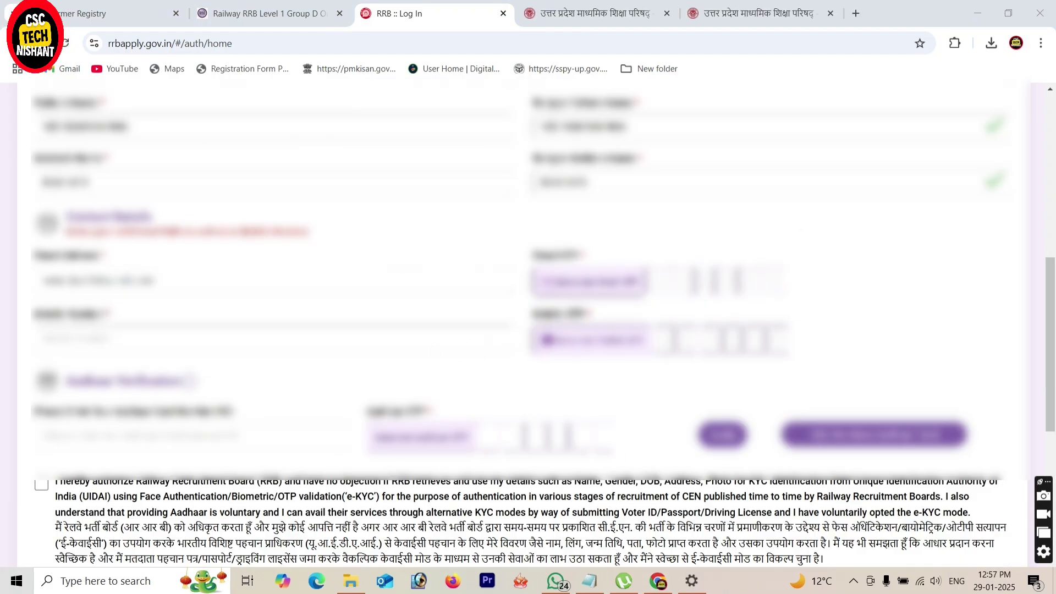
Step: Request an OTP for the entered email address with Send OTP
left_click(140, 280)
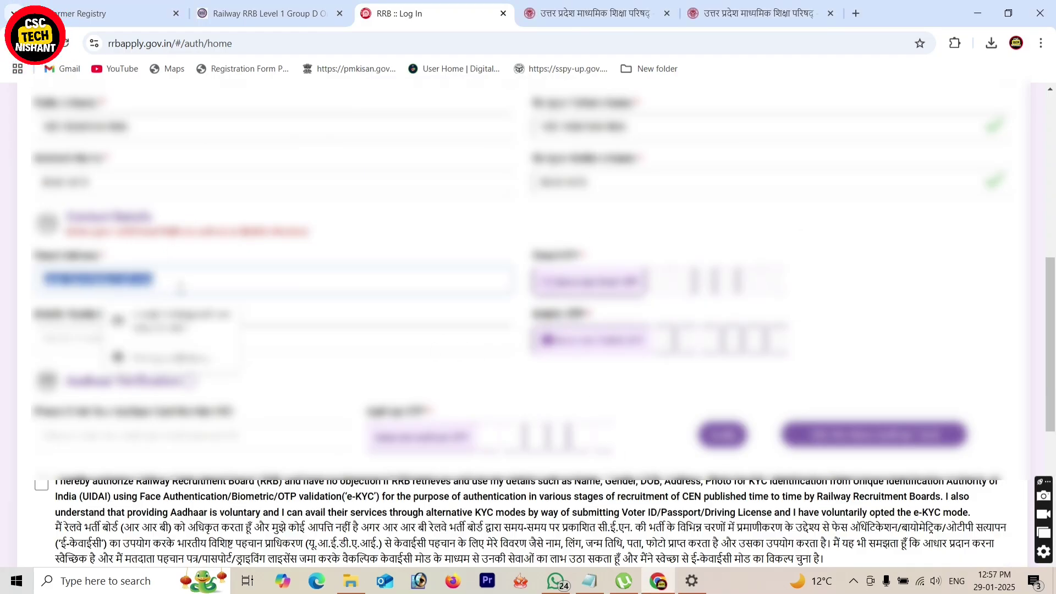
left_click(581, 283)
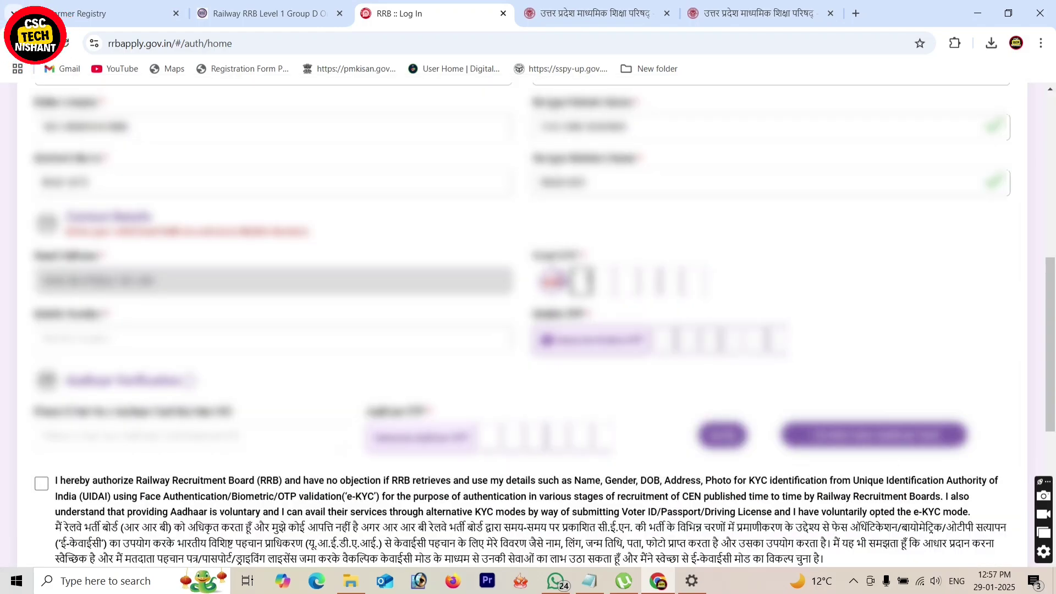
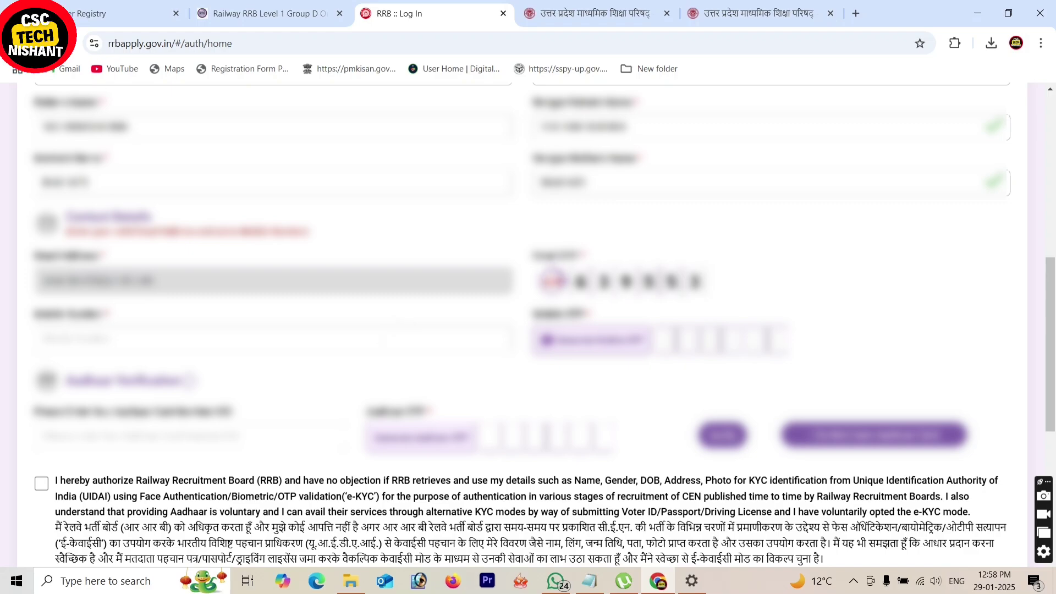
Step: Enter the email OTP, fill in the mobile number, and request a mobile OTP
left_click(165, 339)
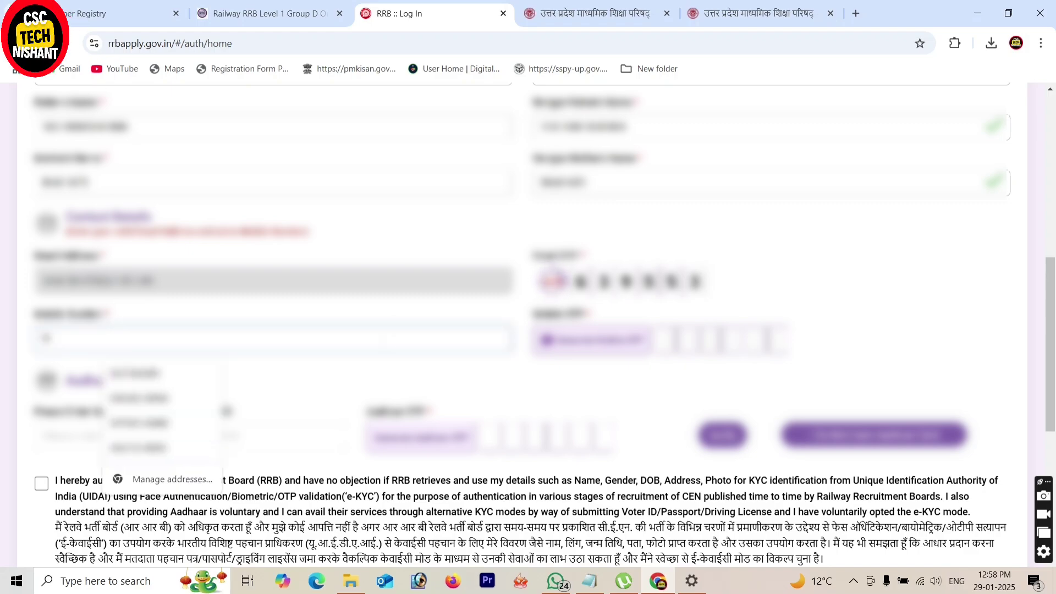
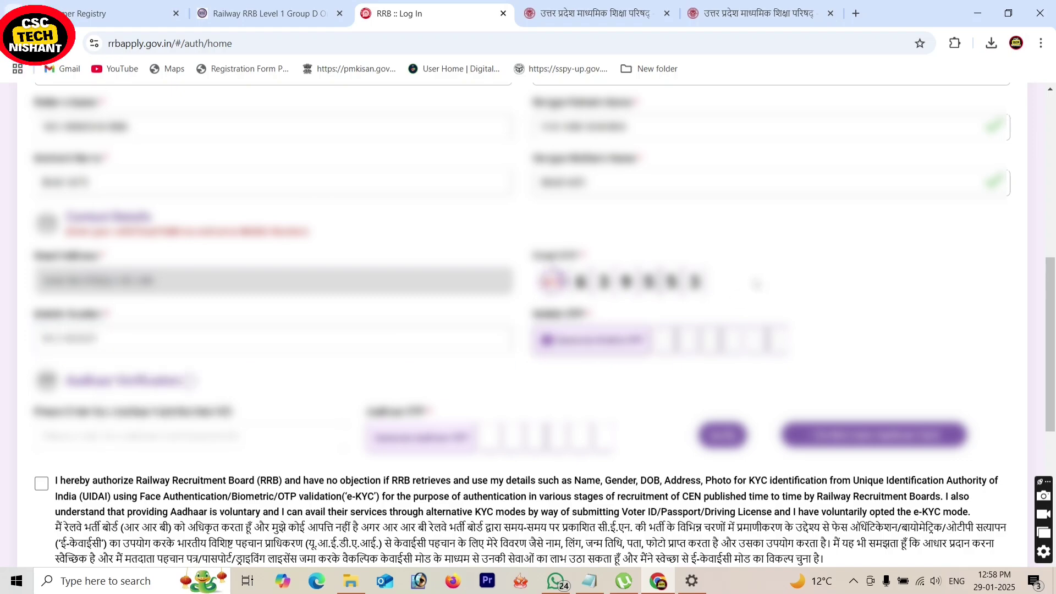
left_click(591, 340)
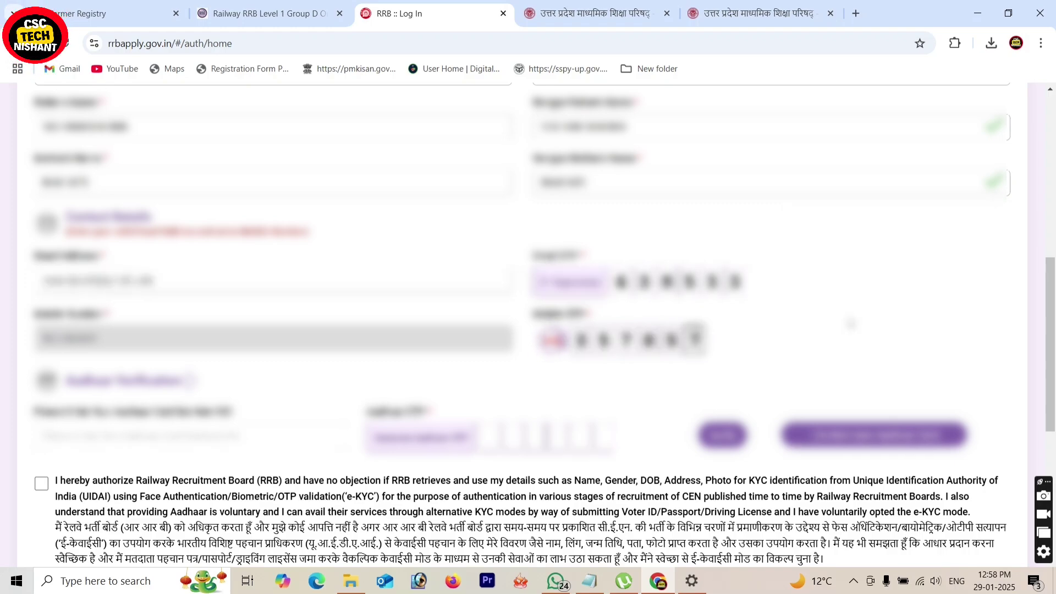
scroll(176, 388, "down", 2)
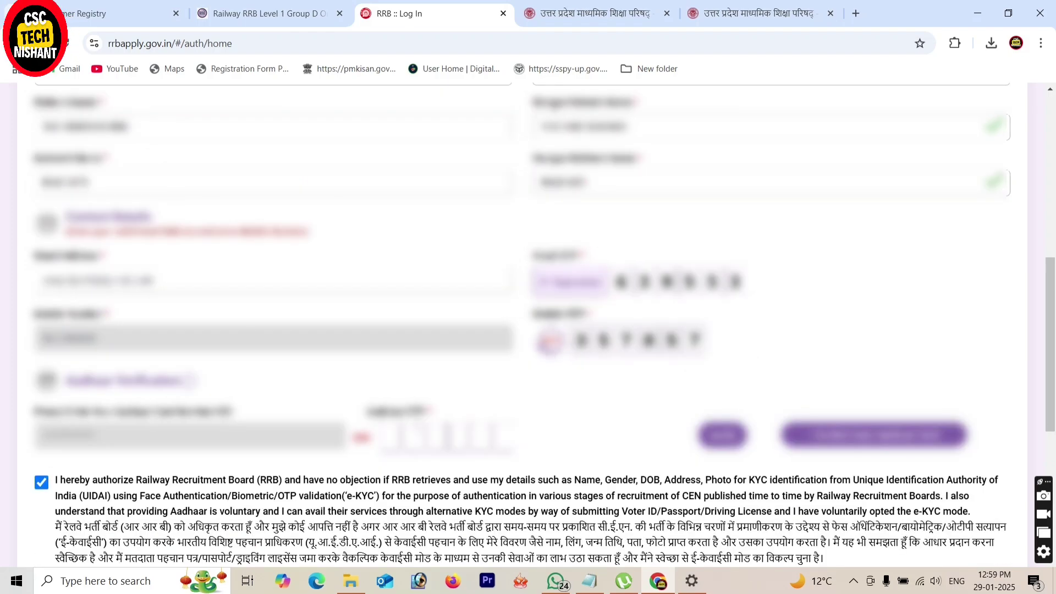
Step: Generate the Aadhaar OTP, read the Information message, and submit the entered OTP for verification
scroll(528, 324, "down", 4)
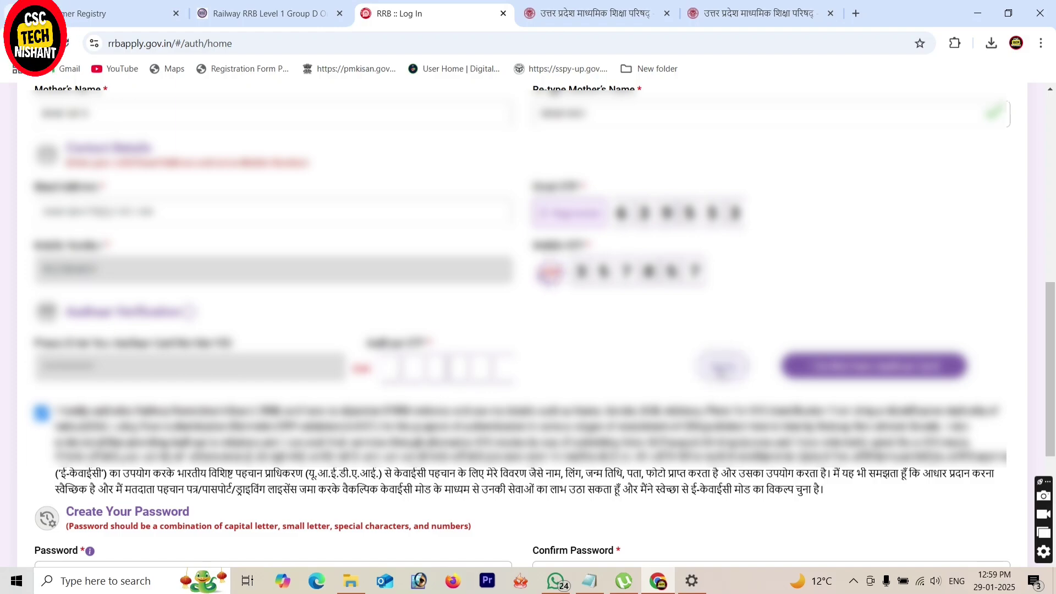
scroll(702, 361, "down", 1)
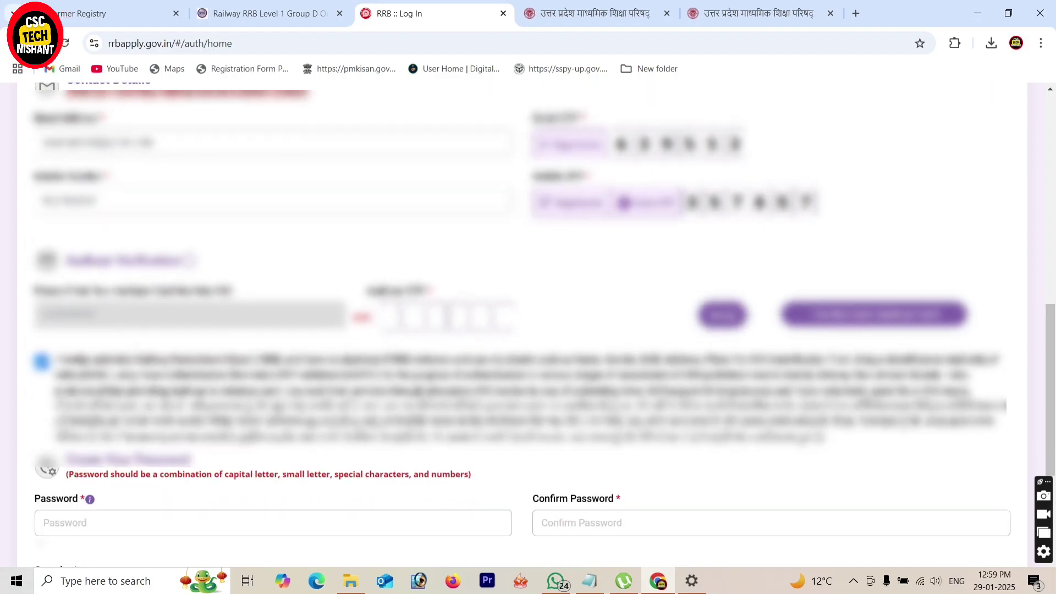
left_click(800, 315)
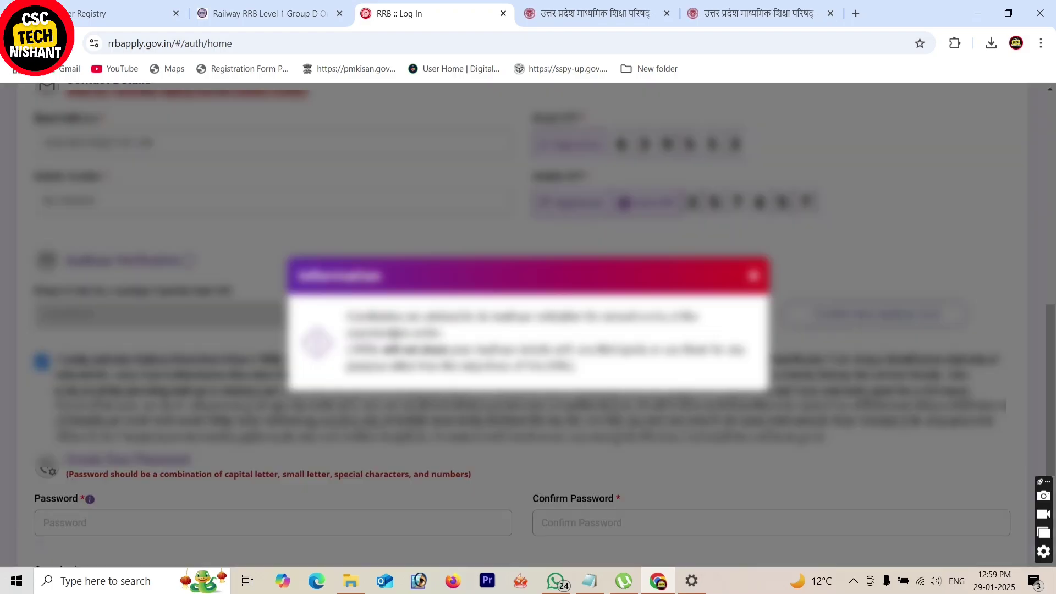
left_click_drag(347, 318, 637, 334)
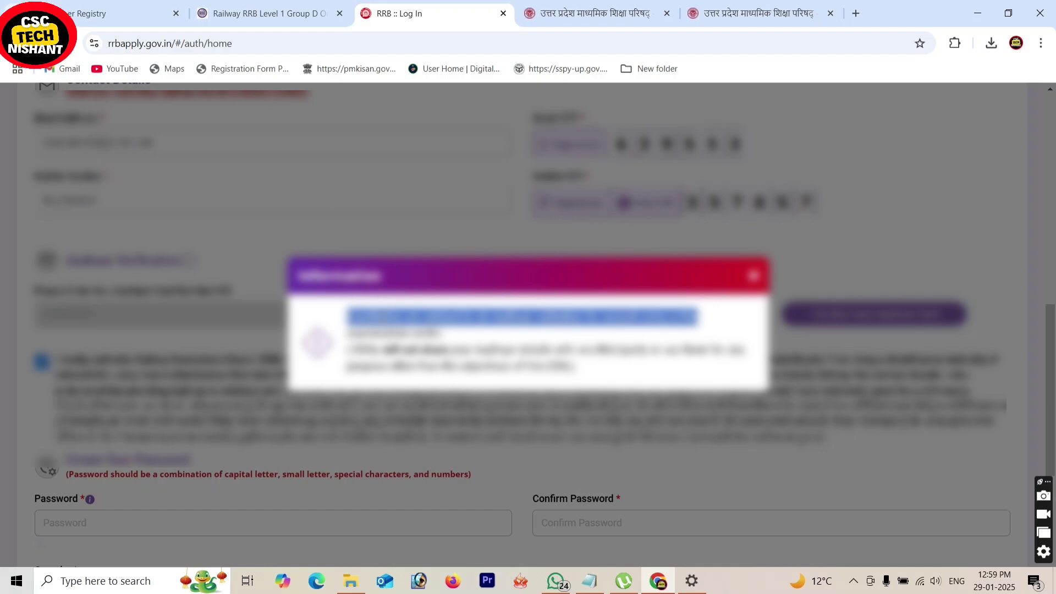
left_click(441, 333)
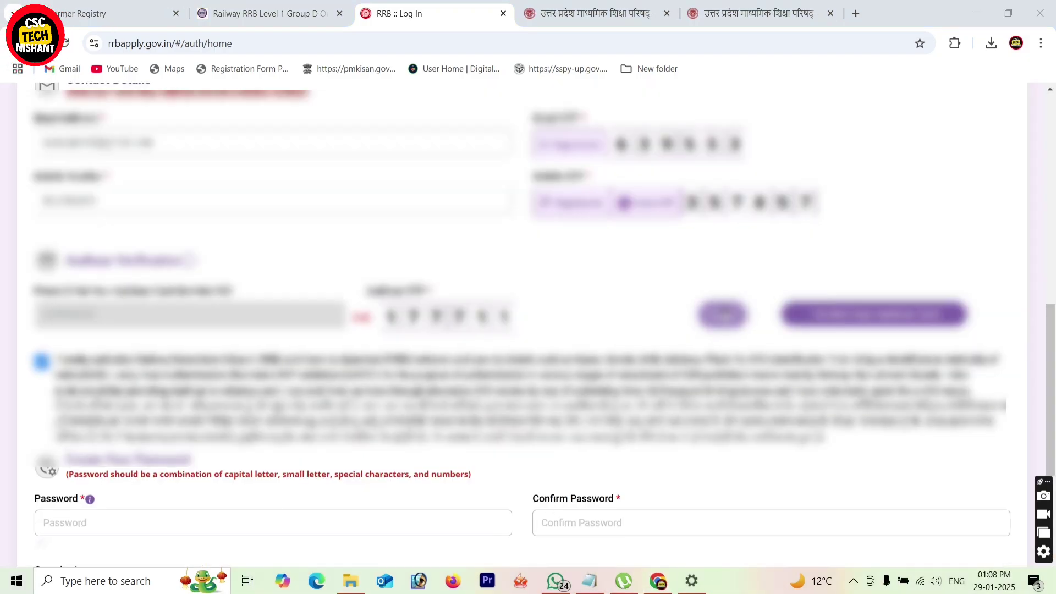
left_click(722, 315)
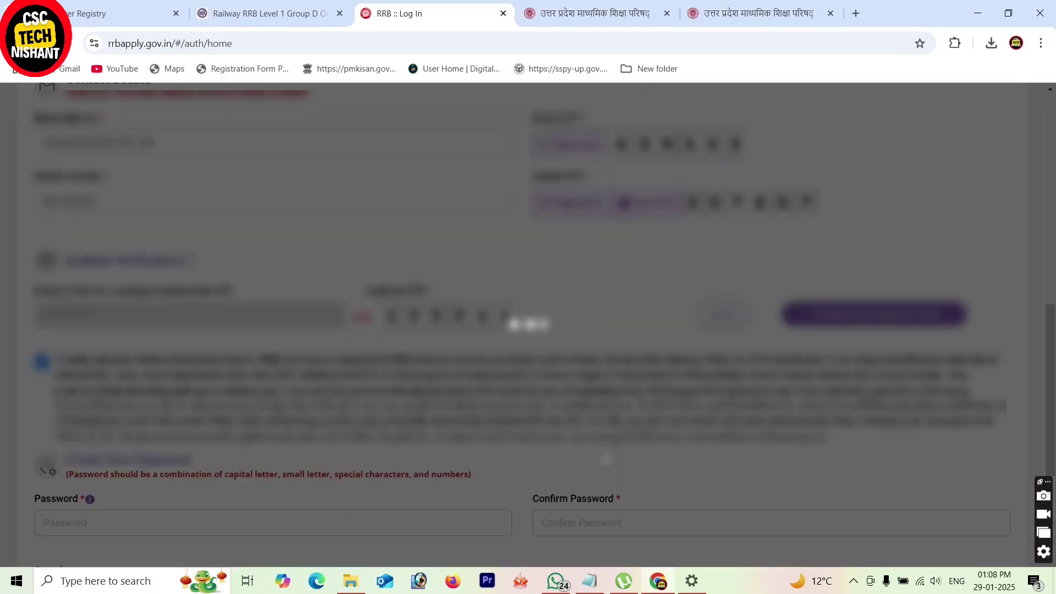
Step: Read the label above the remaining empty Aadhaar detail field
scroll(605, 264, "down", 4)
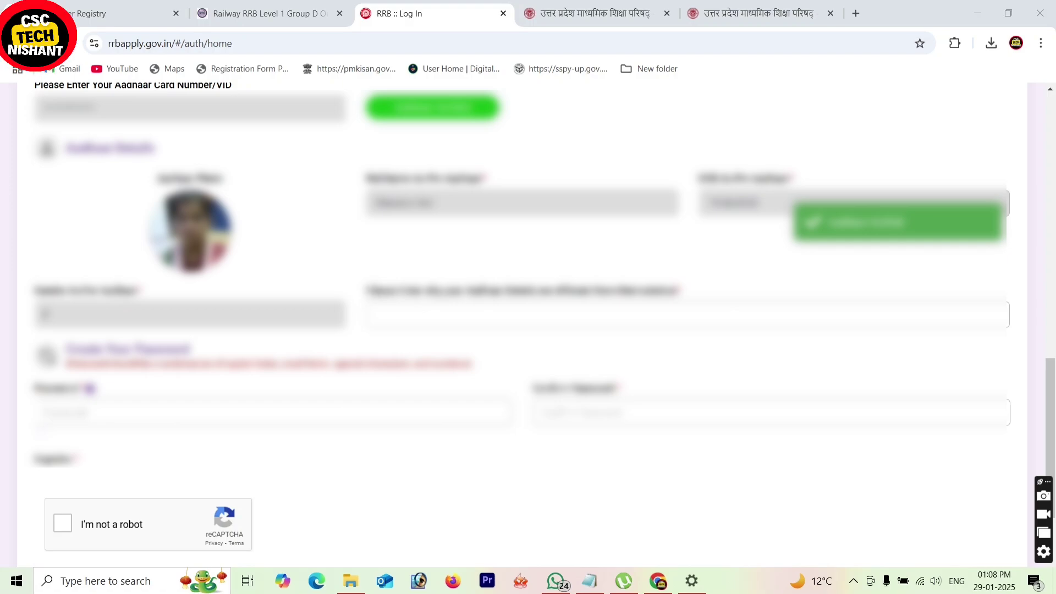
left_click_drag(366, 290, 724, 296)
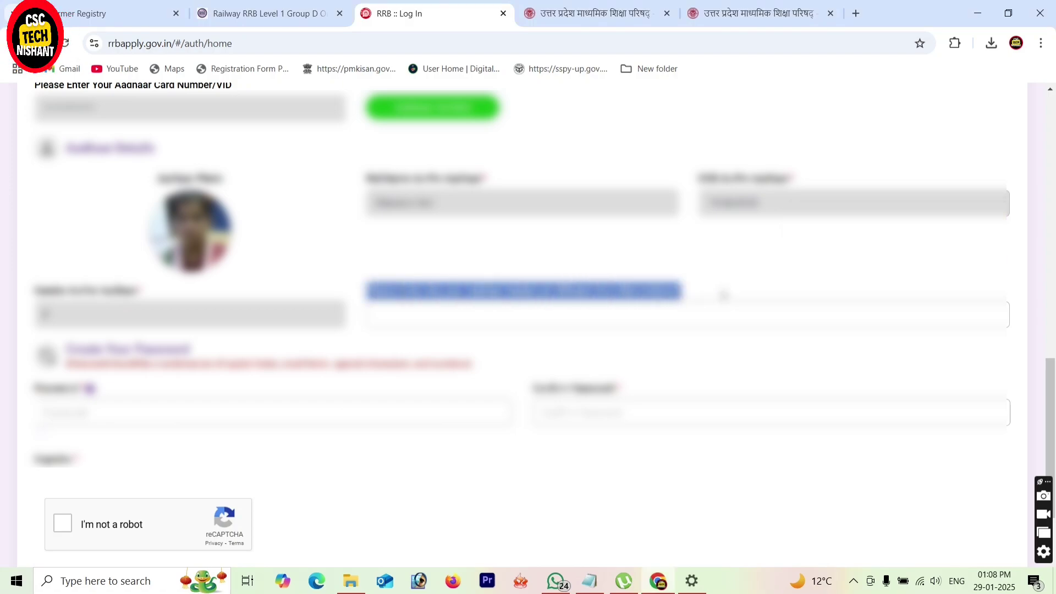
left_click(516, 309)
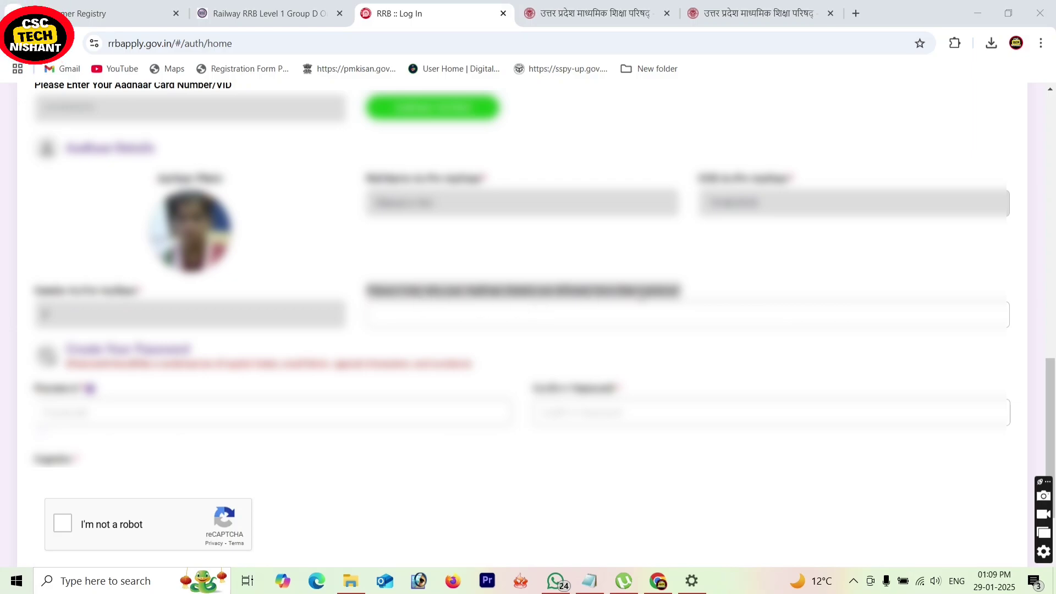
left_click(682, 293)
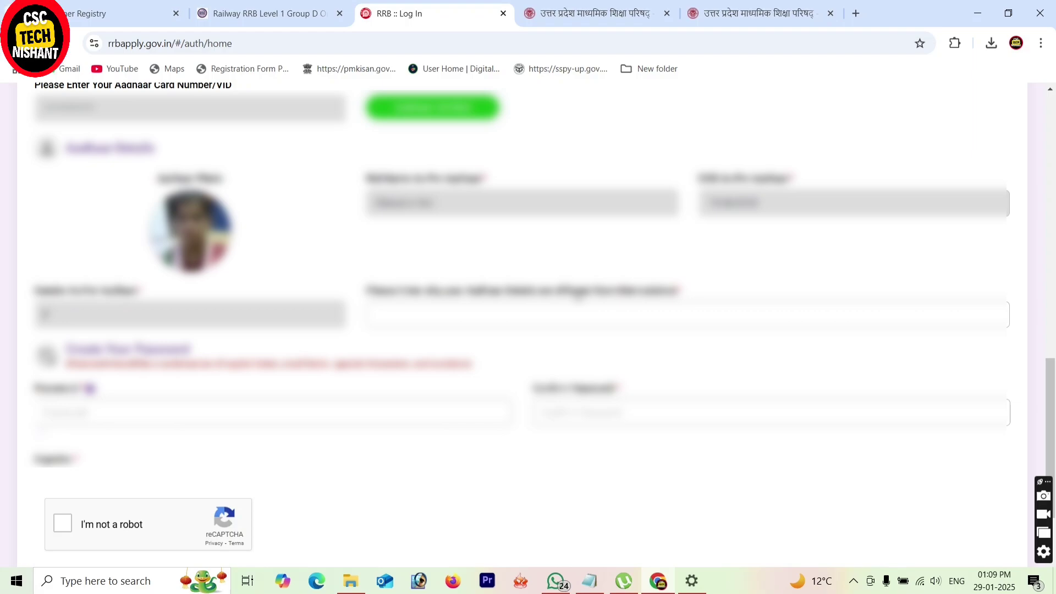
Step: Type the email-style value into the field and erase the stray extra characters
left_click(527, 310)
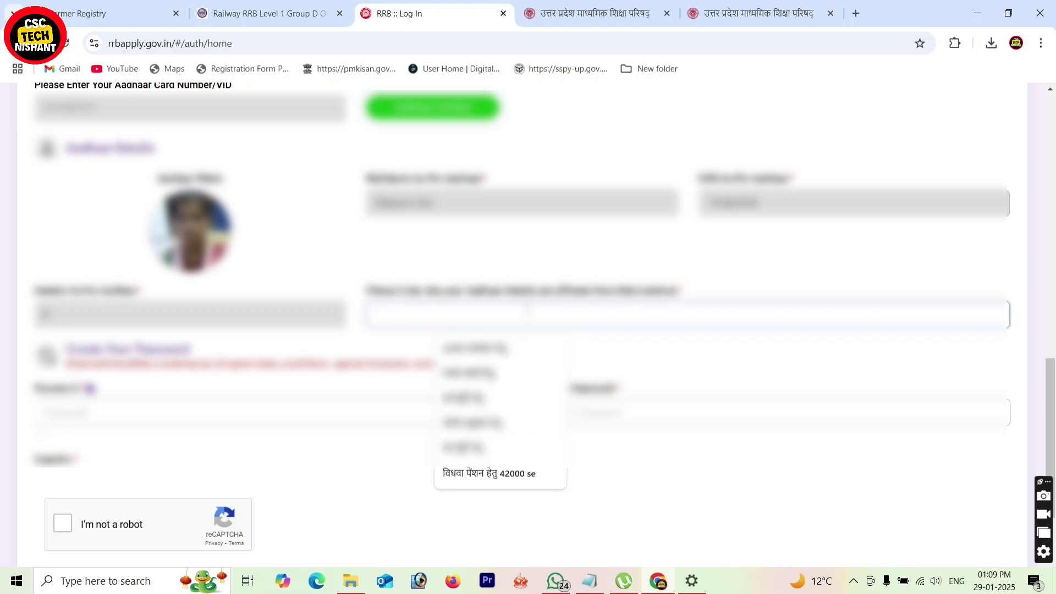
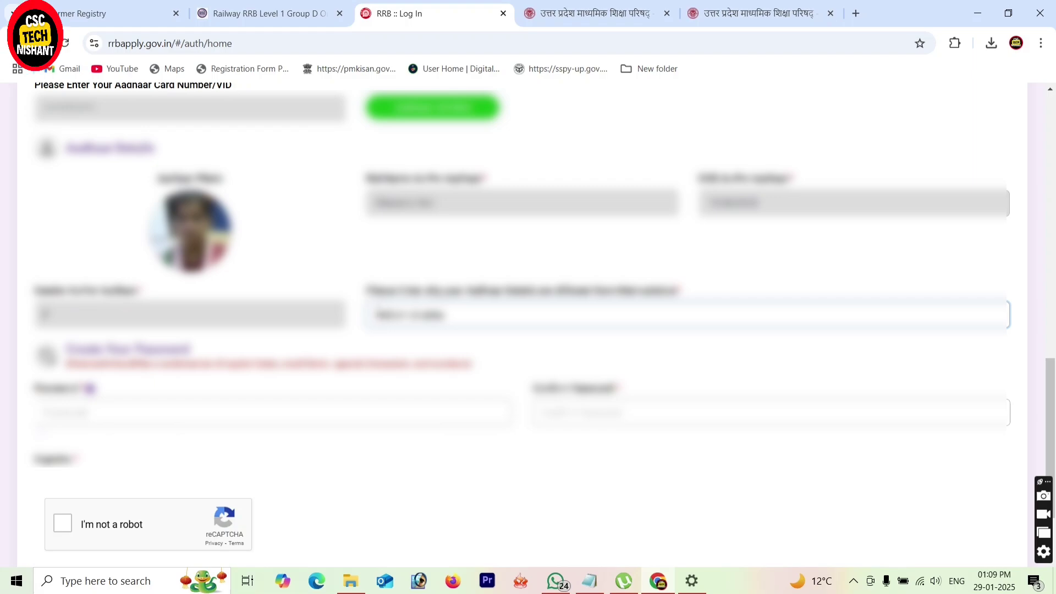
type("M")
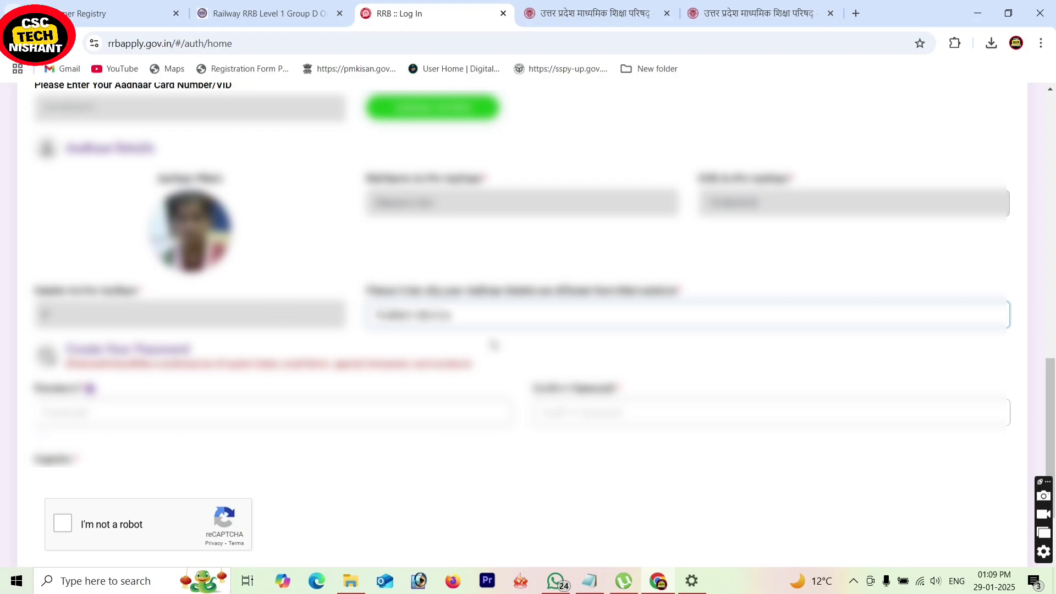
key("BackSpace")
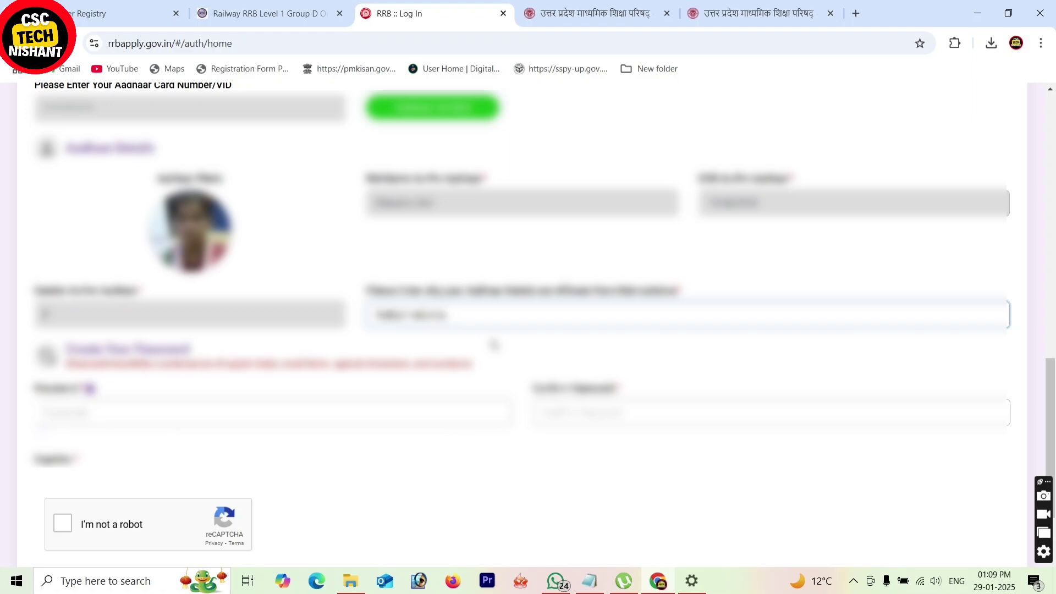
scroll(494, 346, "down", 1)
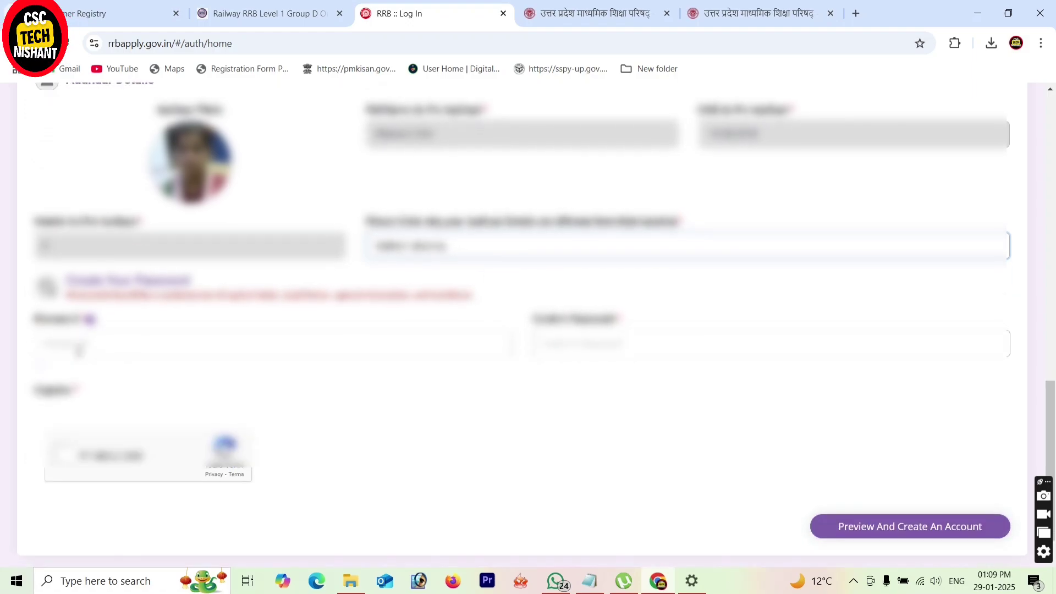
Step: Fill both password fields with Chrome's suggested password and pass the I'm not a robot check
left_click(78, 344)
key("Escape")
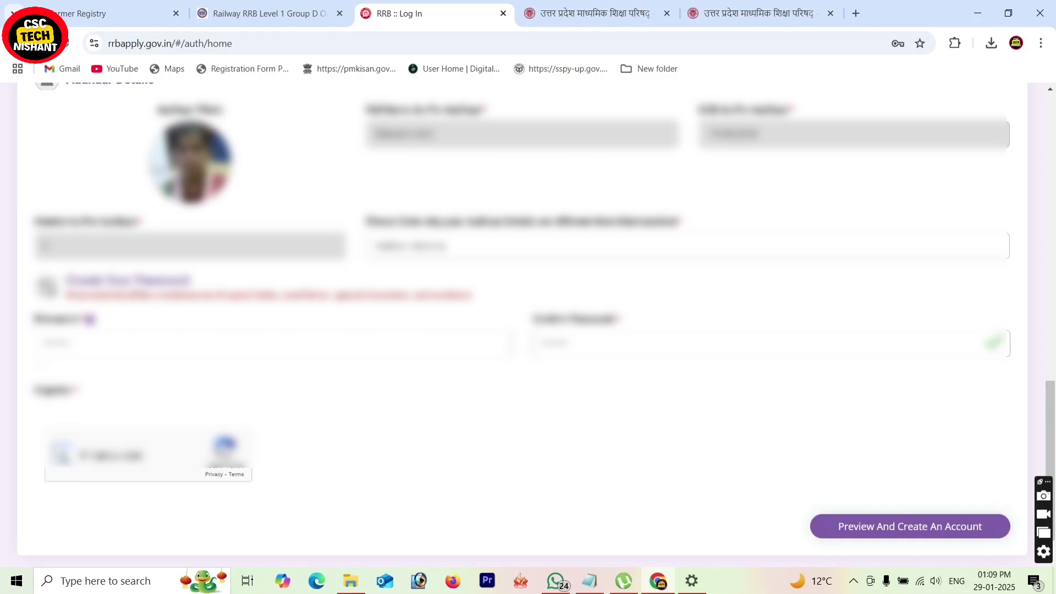
left_click(62, 455)
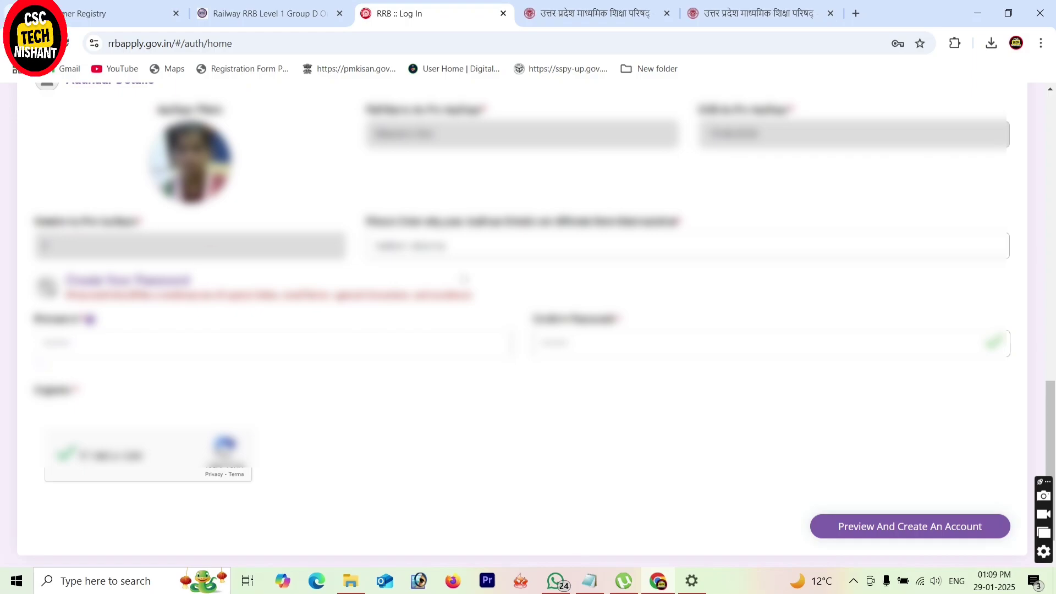
Step: Open the account preview and review name, birth date, gender, parents, contact and Aadhaar details
left_click(907, 528)
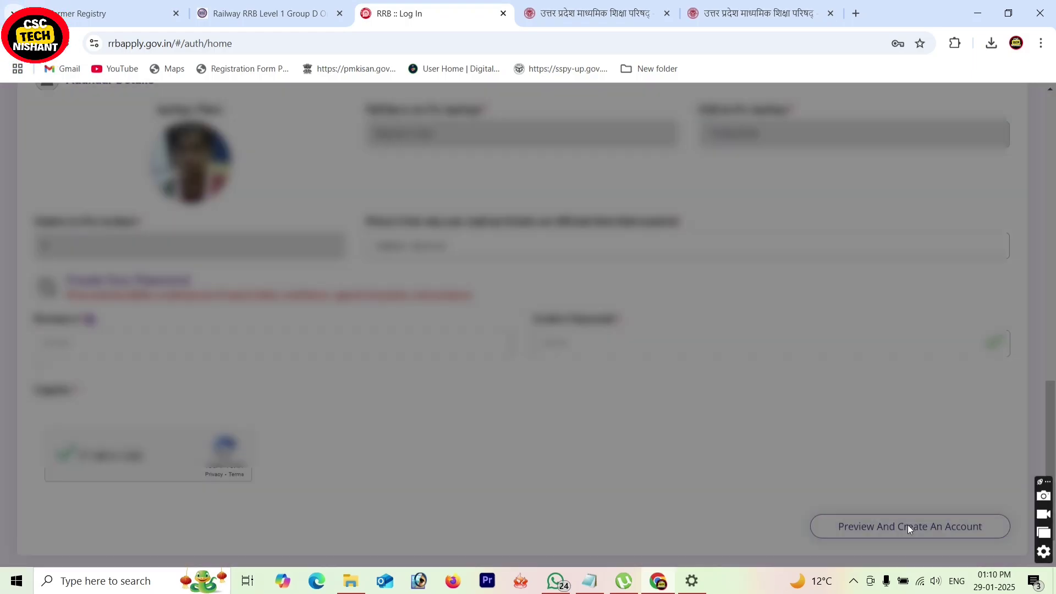
scroll(907, 528, "down", 1)
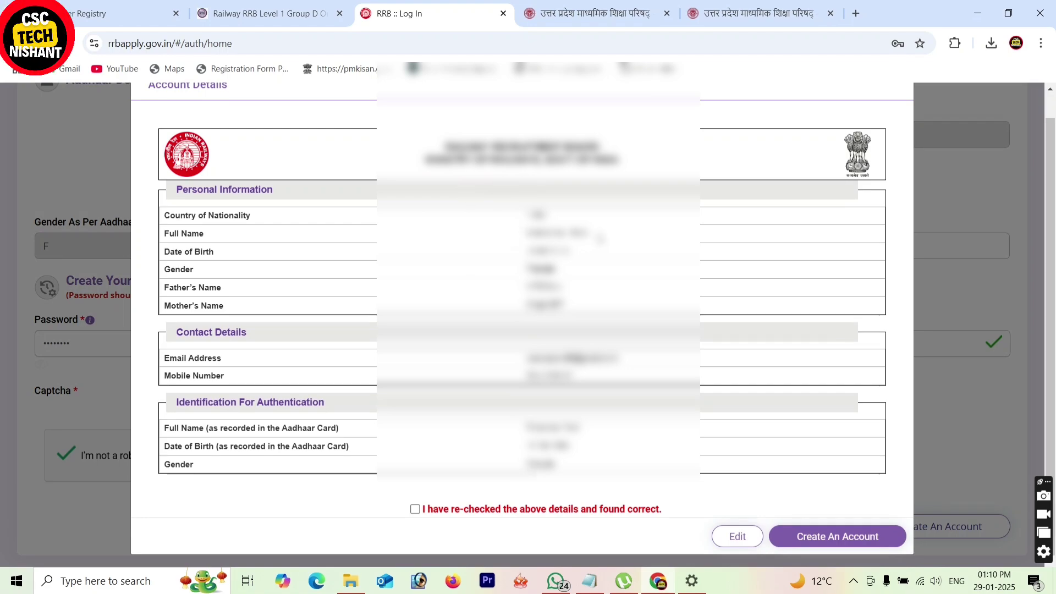
left_click_drag(589, 234, 512, 239)
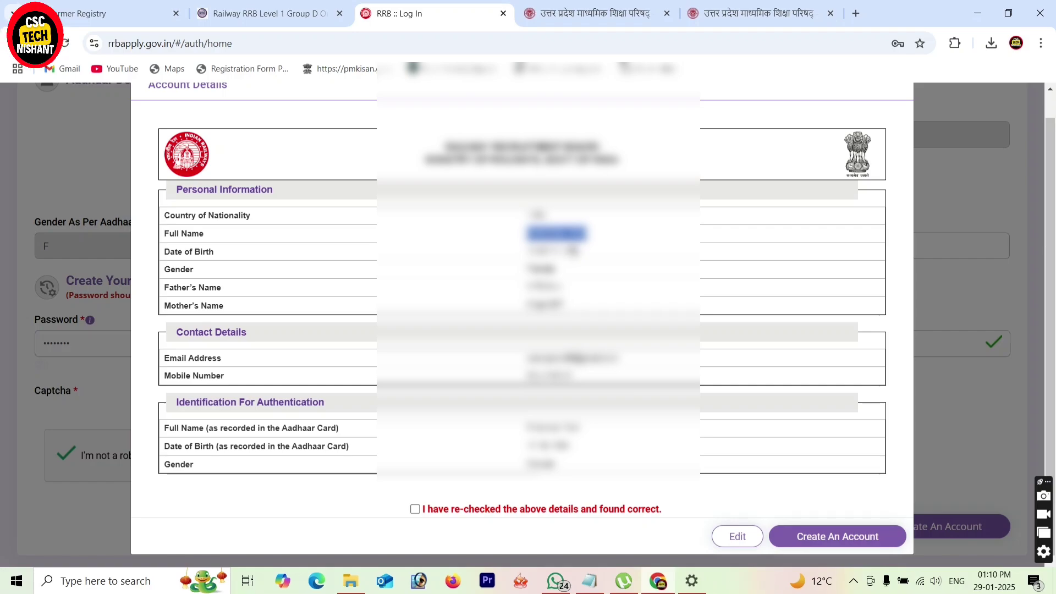
left_click_drag(572, 252, 507, 269)
left_click_drag(572, 287, 525, 286)
left_click_drag(581, 307, 514, 307)
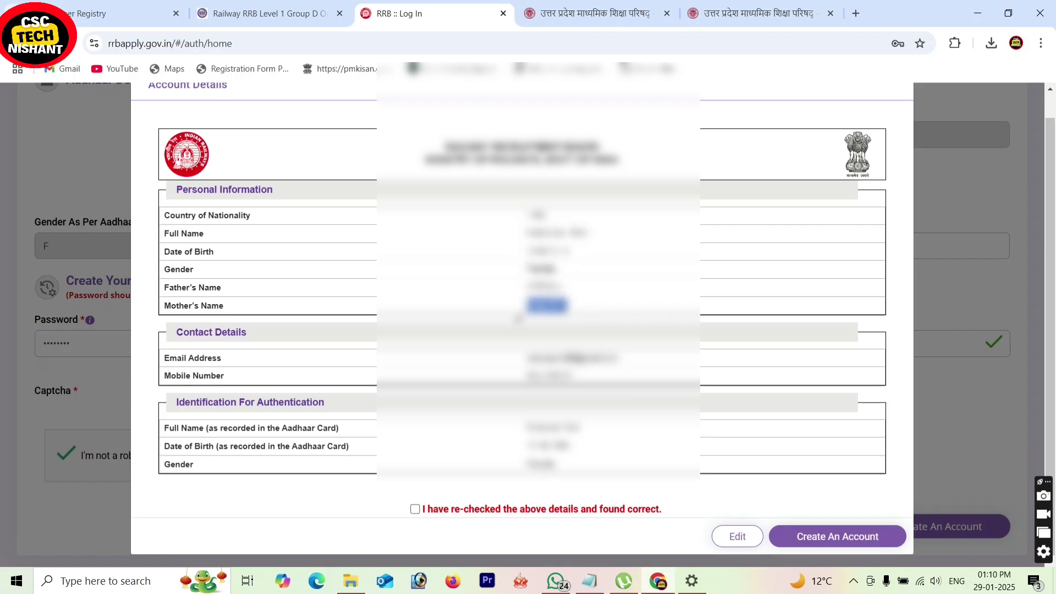
left_click_drag(621, 358, 529, 377)
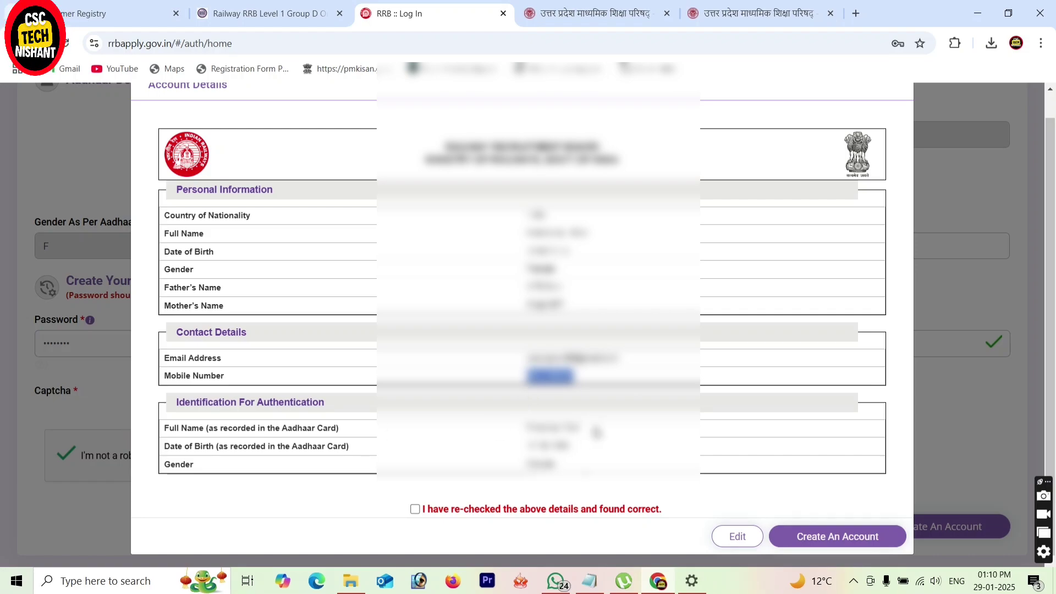
left_click_drag(597, 433, 513, 431)
left_click_drag(574, 450, 520, 458)
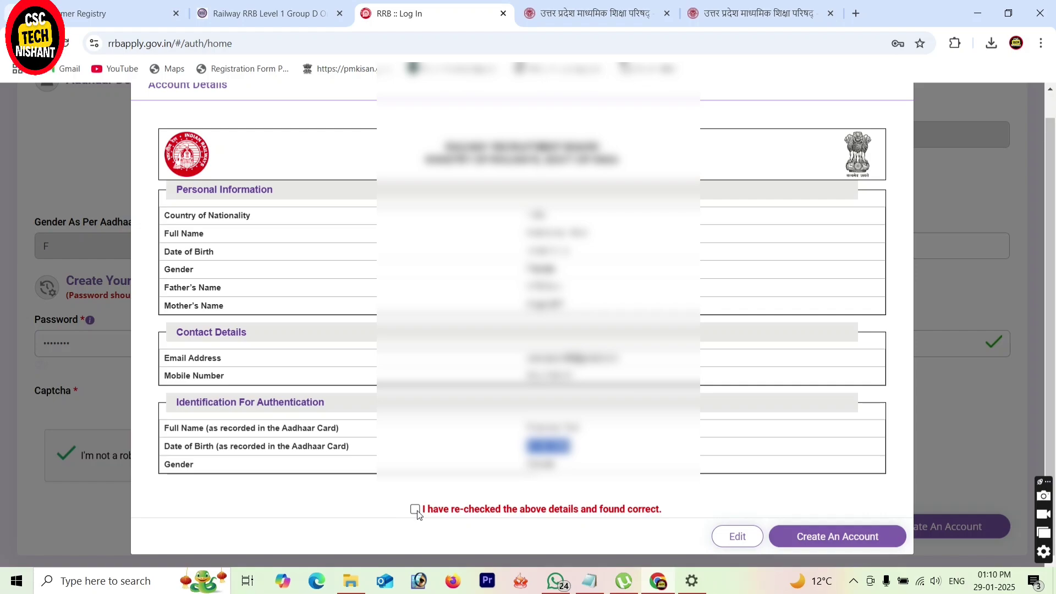
Step: Tick 'I have re-checked the above details and found correct' and submit with Create An Account
left_click(415, 509)
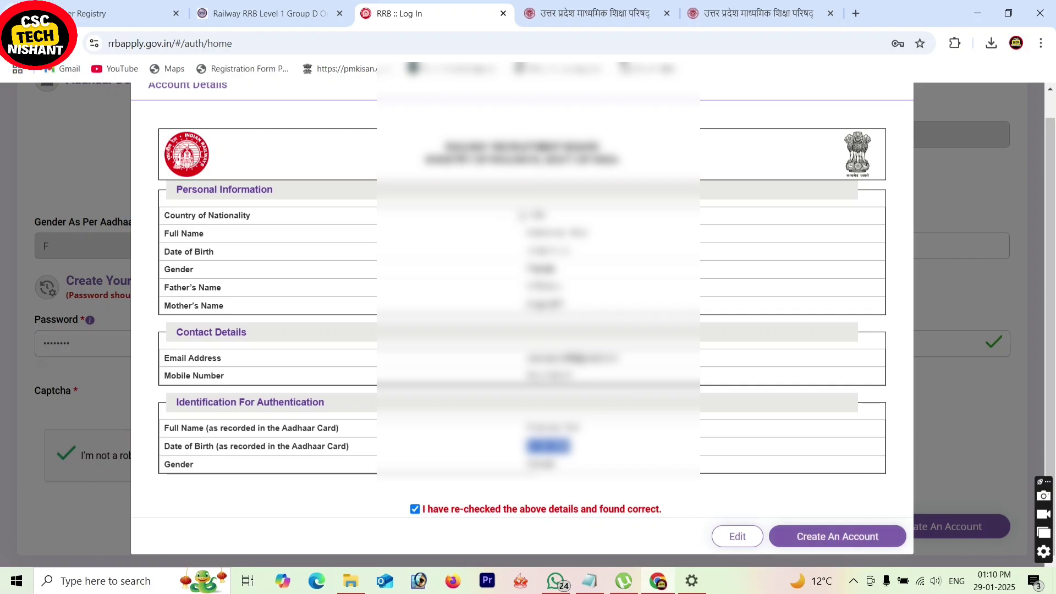
left_click_drag(524, 215, 623, 447)
left_click(622, 447)
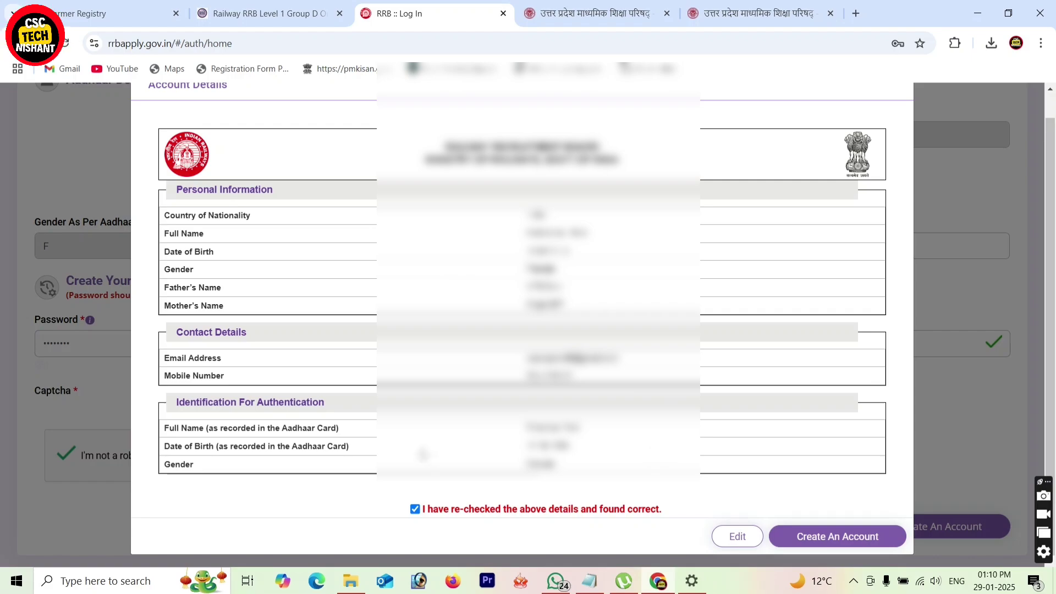
left_click(830, 538)
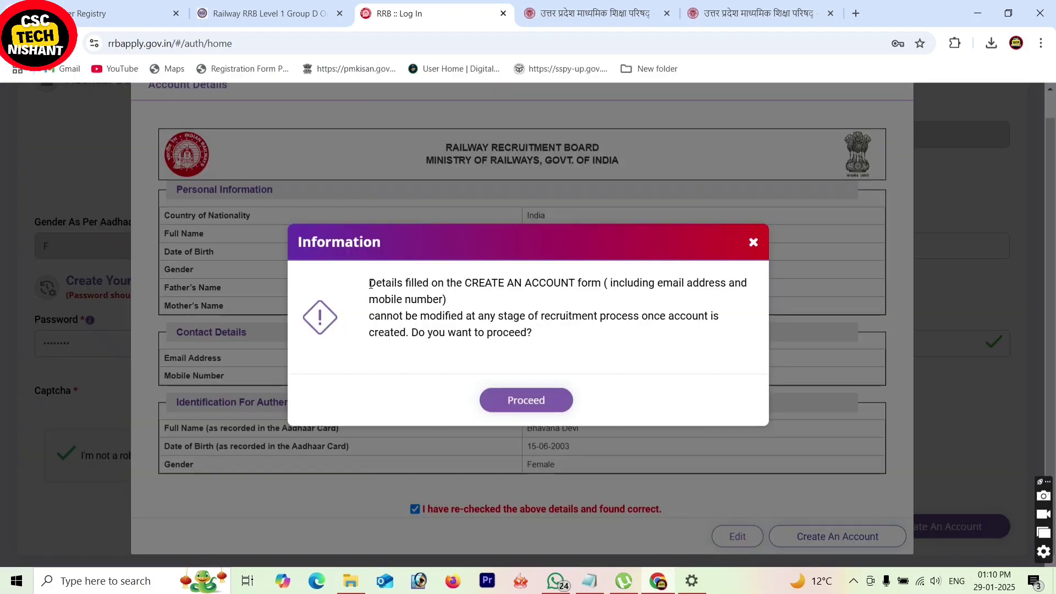
Step: Review the warning that details can't be modified after creation, then Proceed to create the account
left_click_drag(371, 283, 626, 284)
left_click(568, 278)
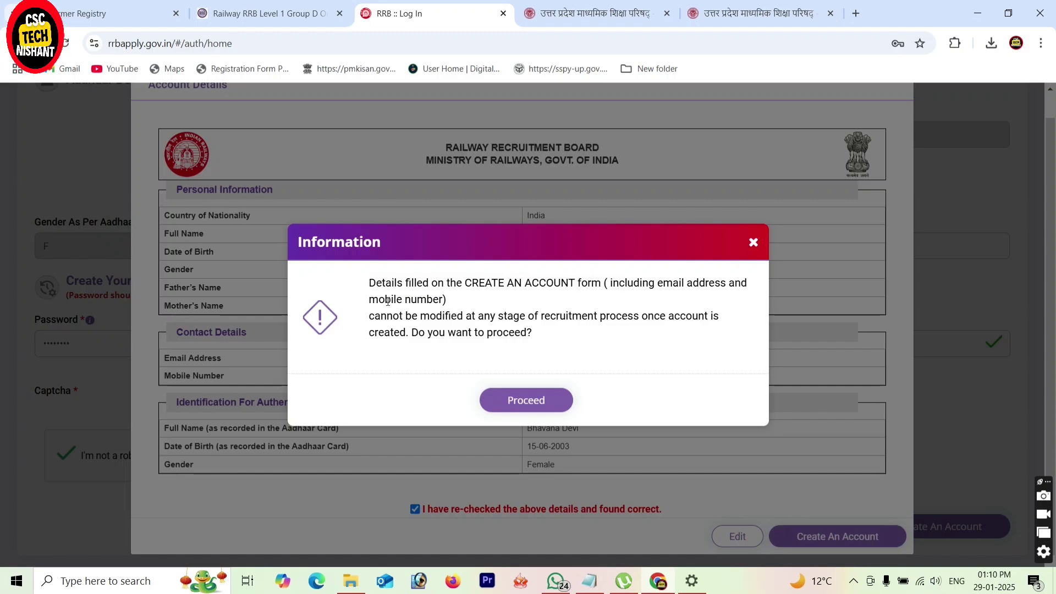
left_click_drag(368, 318, 695, 318)
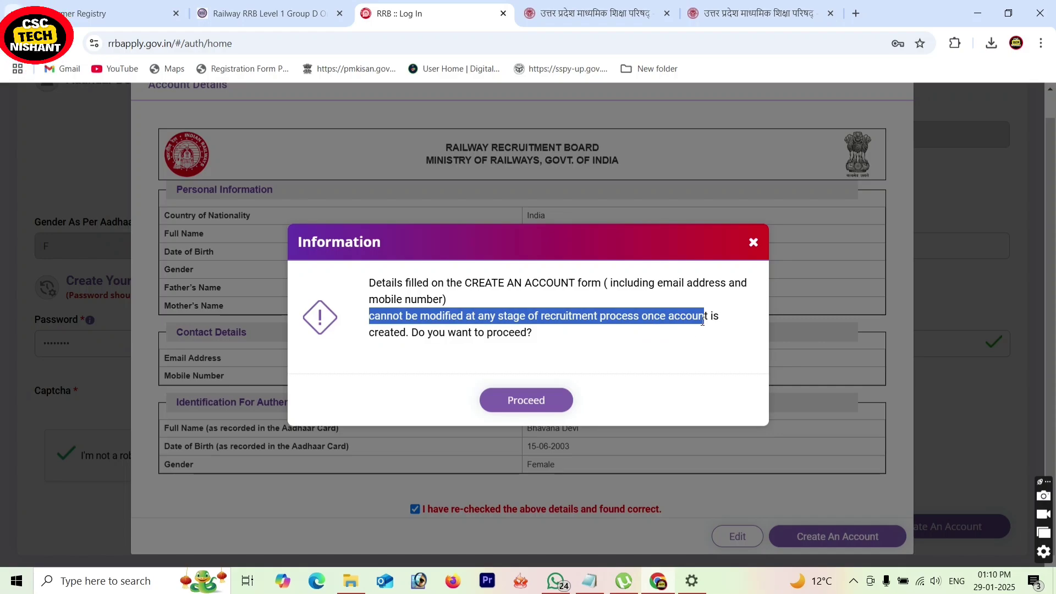
left_click(695, 320)
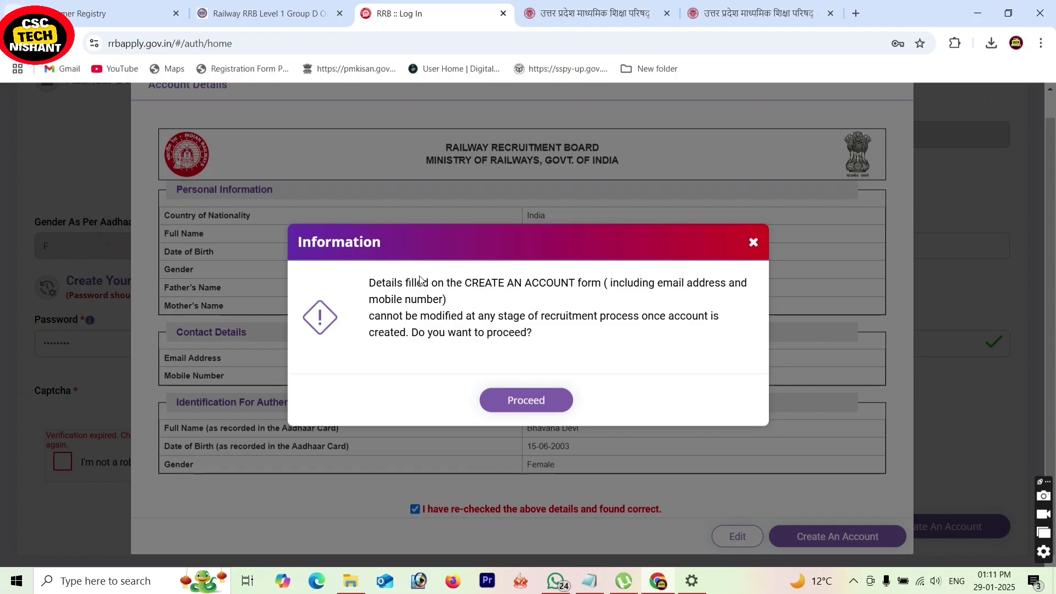
left_click_drag(370, 282, 483, 308)
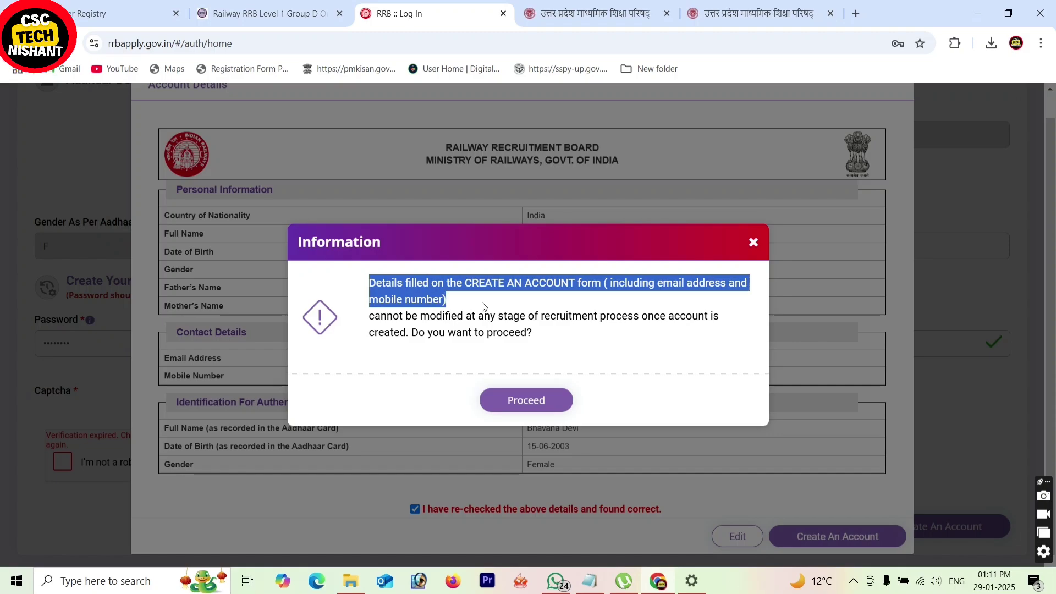
left_click(507, 311)
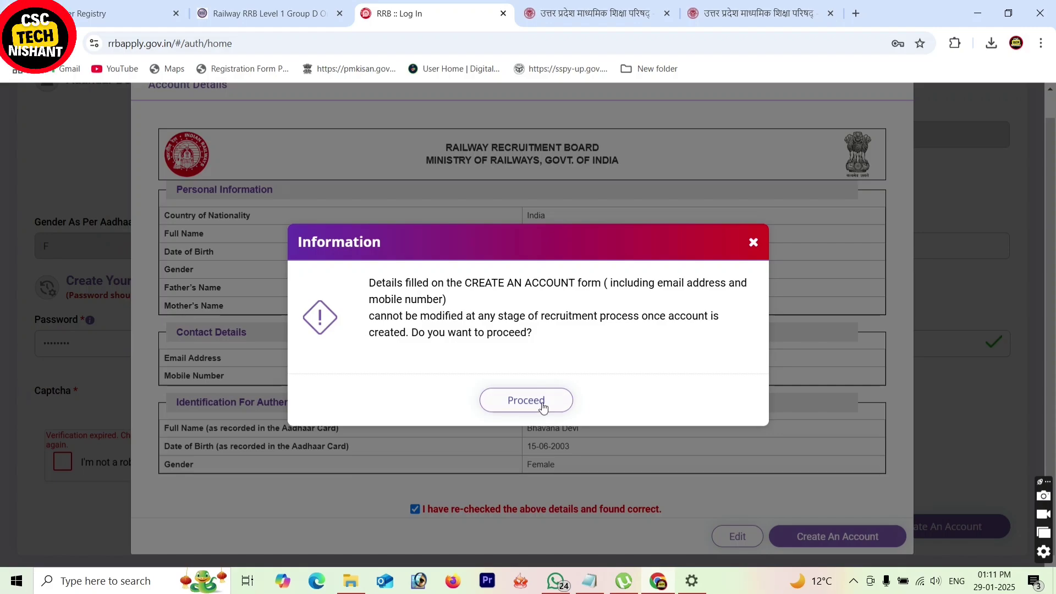
left_click(529, 411)
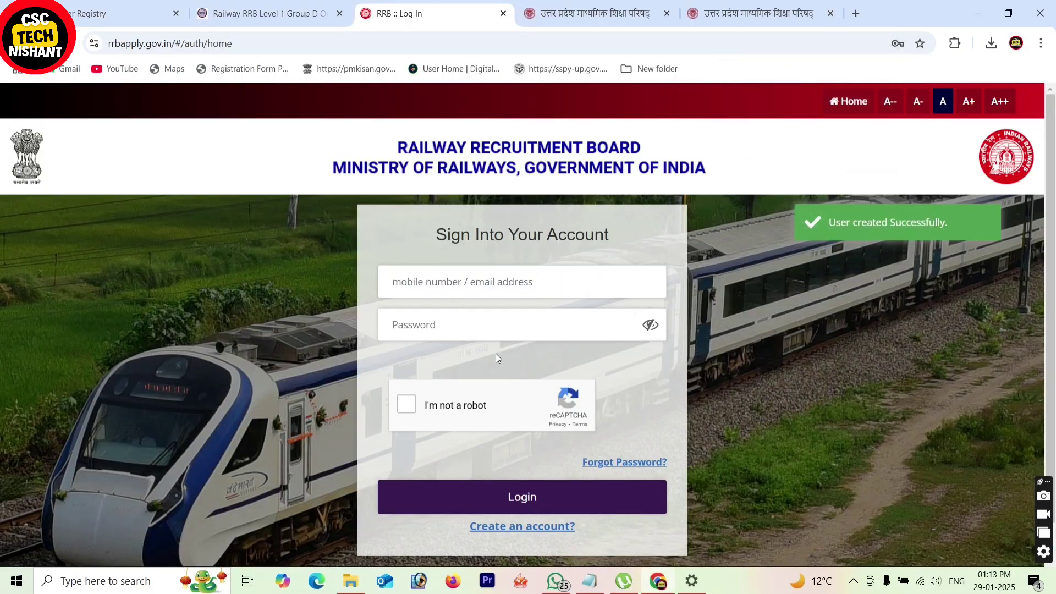
left_click_drag(830, 228, 943, 234)
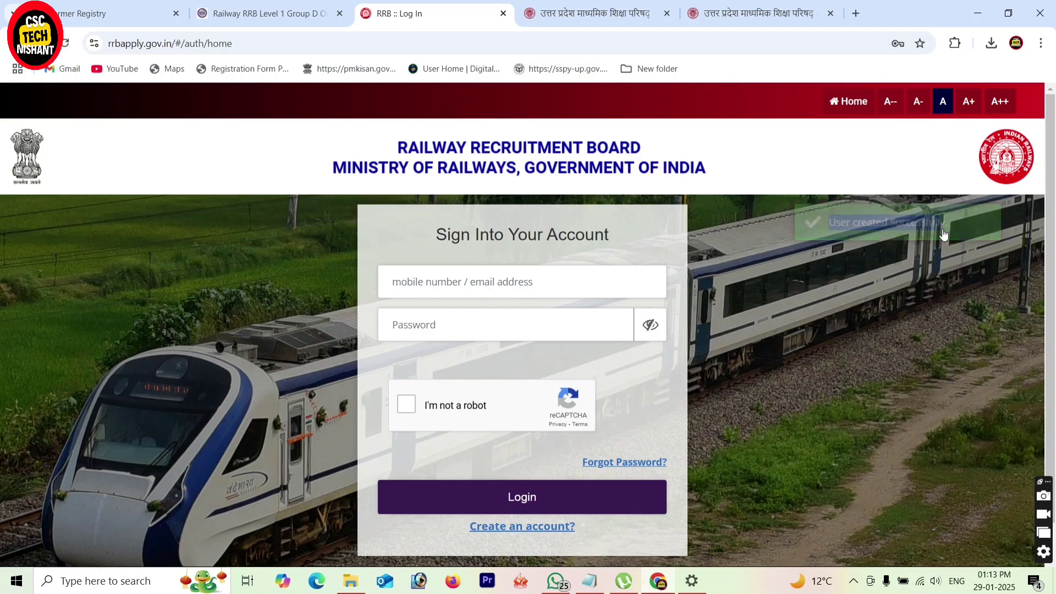
scroll(480, 274, "down", 1)
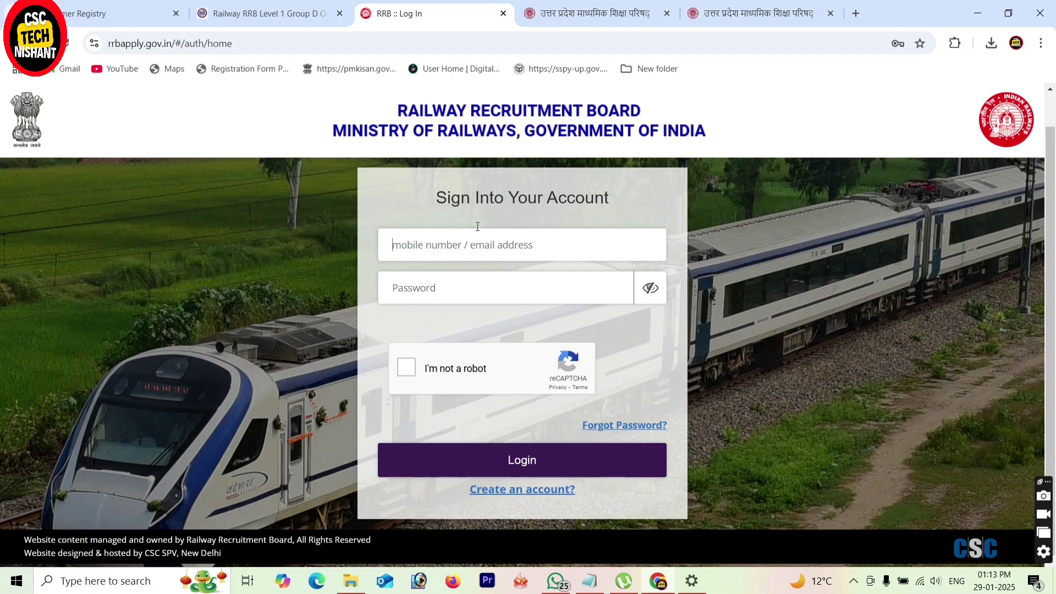
left_click_drag(437, 200, 599, 193)
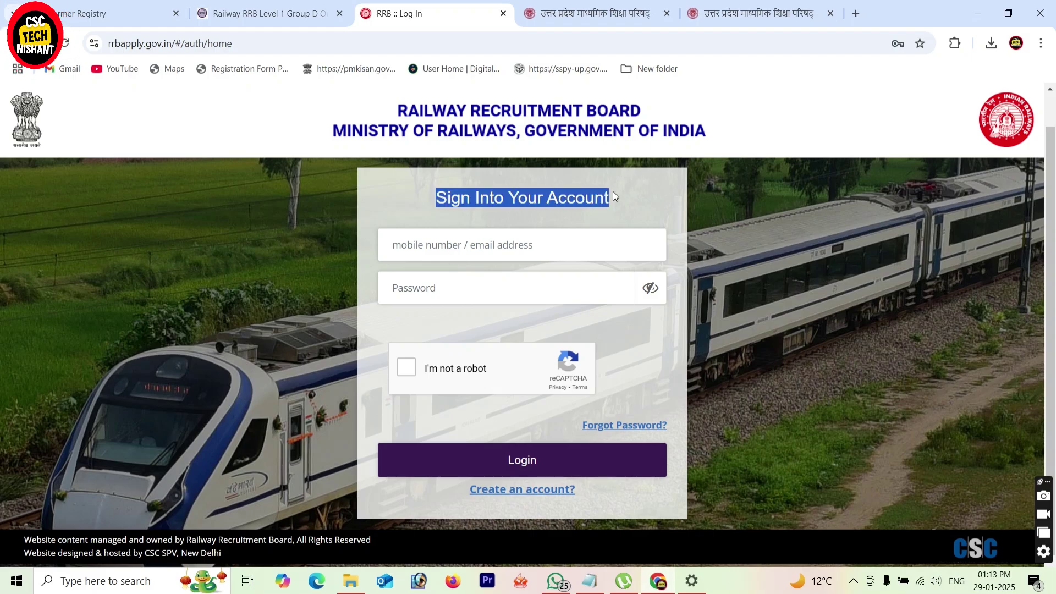